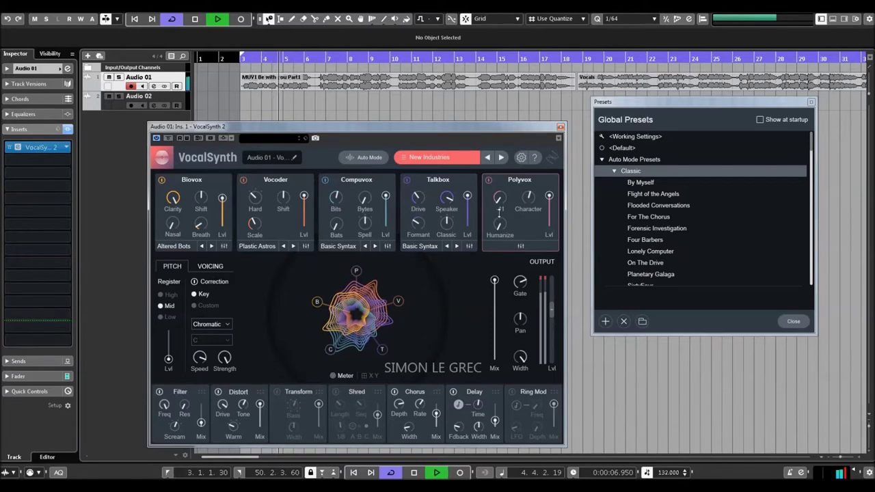
Switch off the Polyvox and Talkbox modules of the New Industries preset
left_click(489, 180)
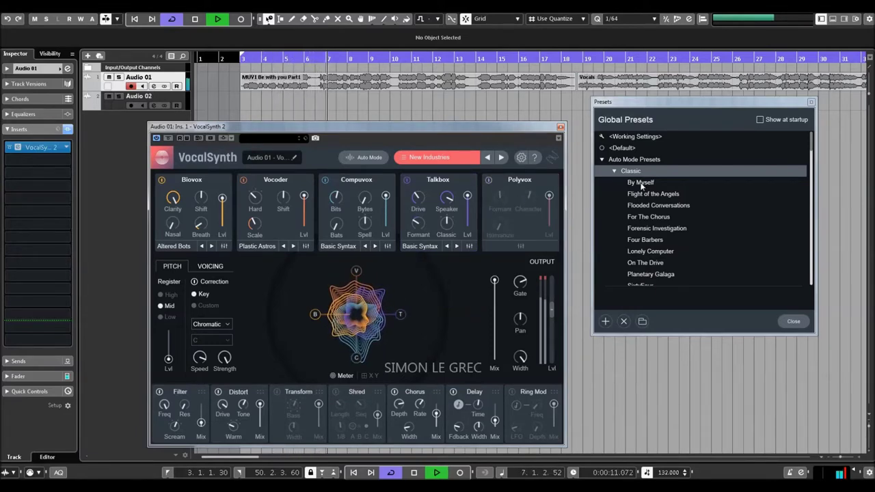
left_click(408, 181)
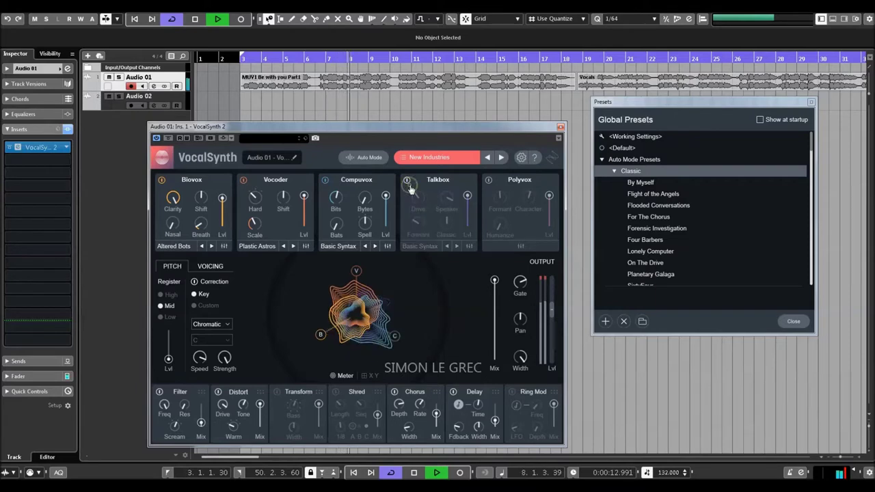
Audition the By Myself and Flooded Conversations presets, raising the output level to 3.0 for Flooded Conversations
left_click(640, 183)
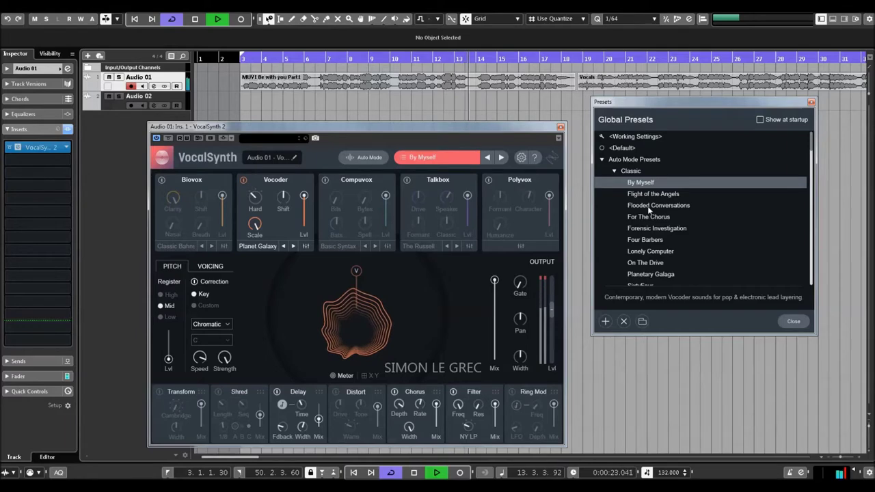
left_click(649, 207)
left_click_drag(555, 313, 554, 294)
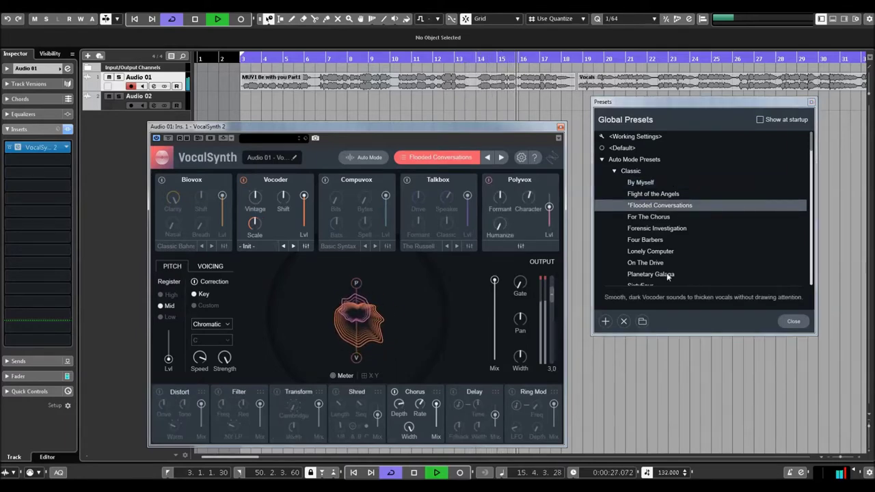
Audition the Forensic Investigation and Lonely Computer presets, moving the preset window slightly lower beside the plug-in
left_click(651, 230)
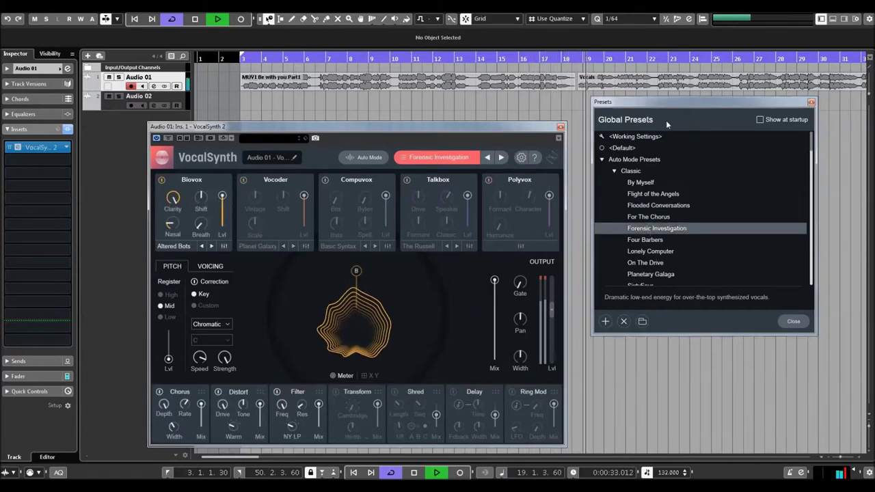
left_click_drag(666, 121, 666, 140)
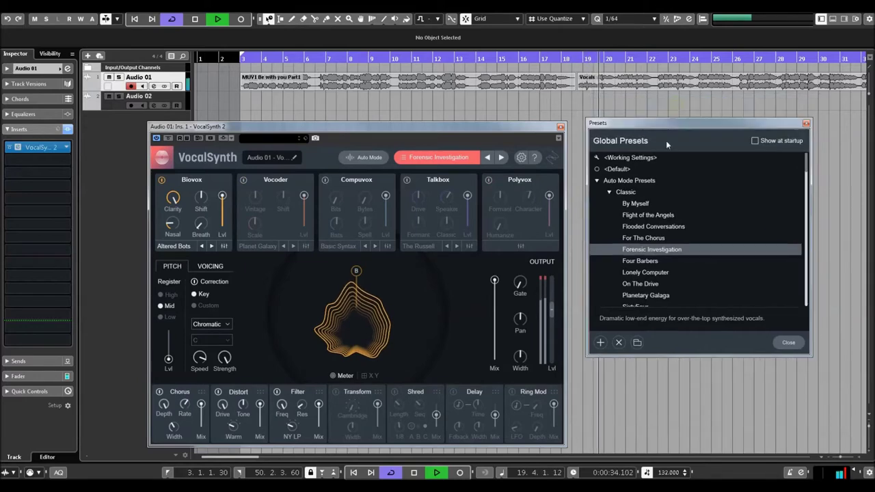
left_click(647, 275)
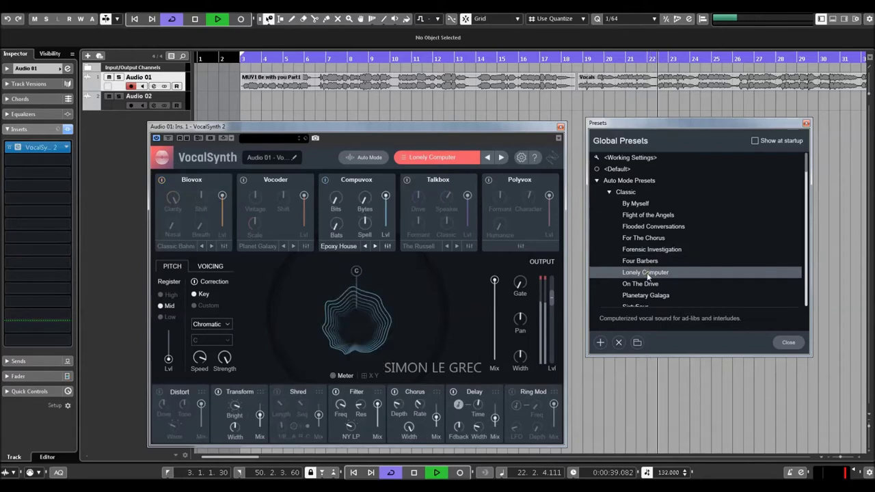
Audition the Planetary Galaga and Stacked Octaves presets, setting the Polyvox Formant to -7 for Stacked Octaves
scroll(706, 310, "down", 5)
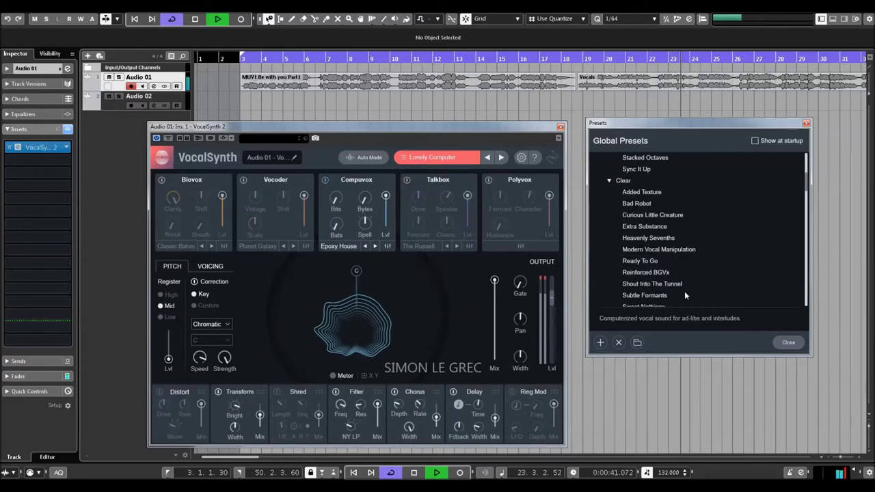
scroll(644, 239, "up", 3)
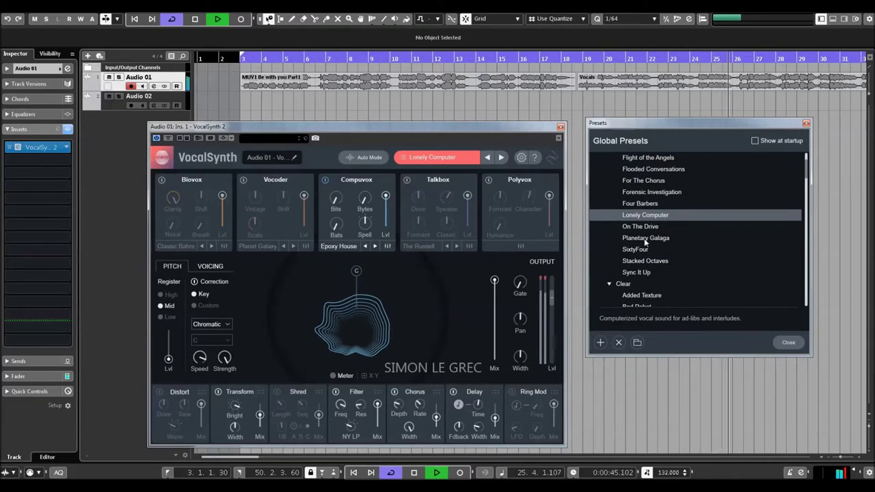
left_click(644, 238)
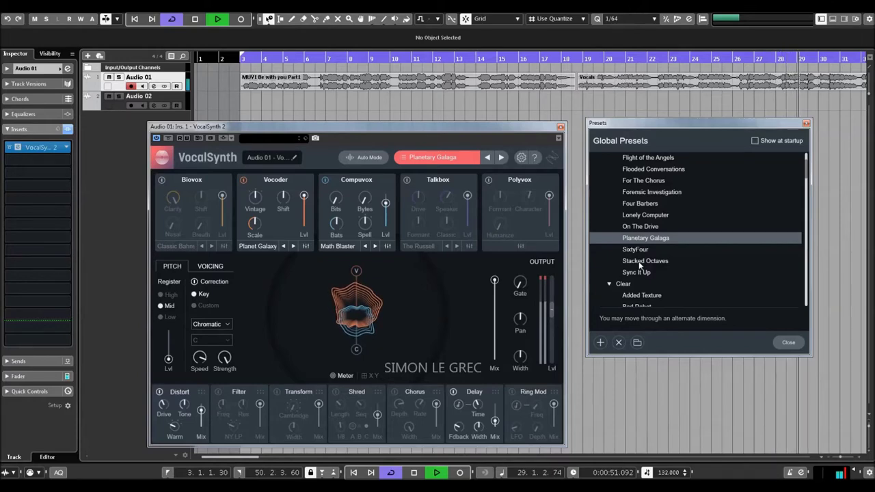
left_click(640, 261)
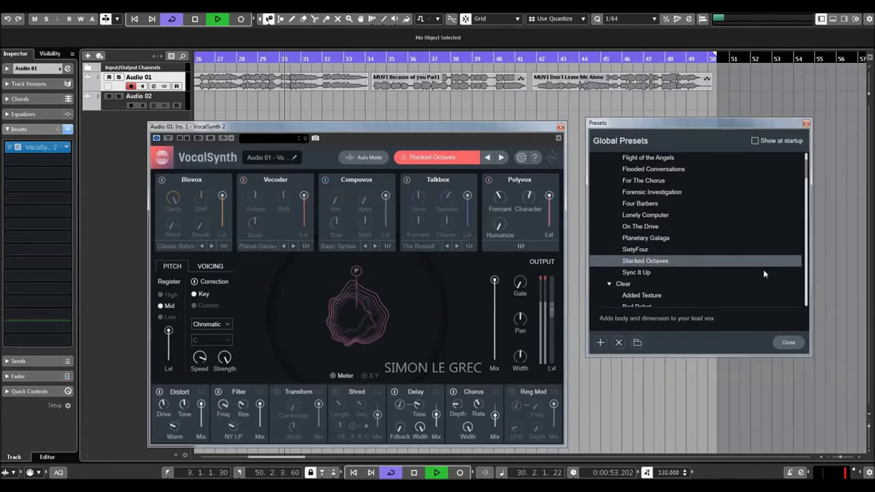
scroll(744, 192, "down", 3)
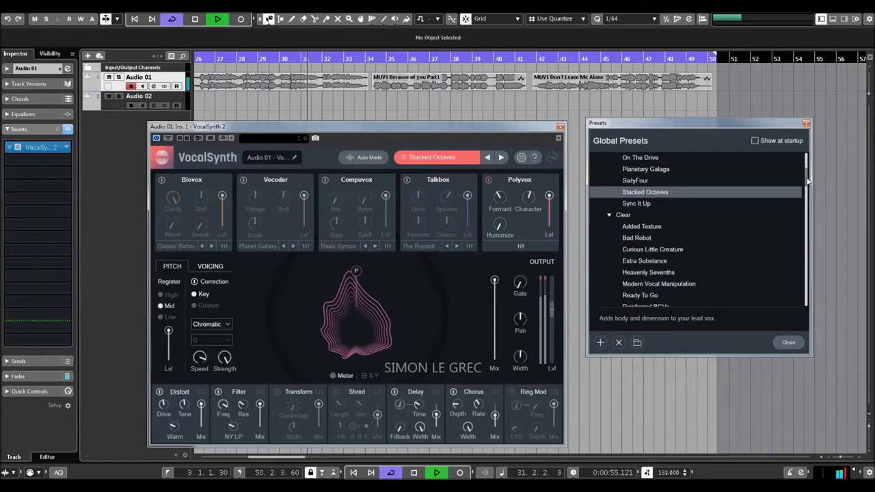
left_click_drag(492, 193, 506, 216)
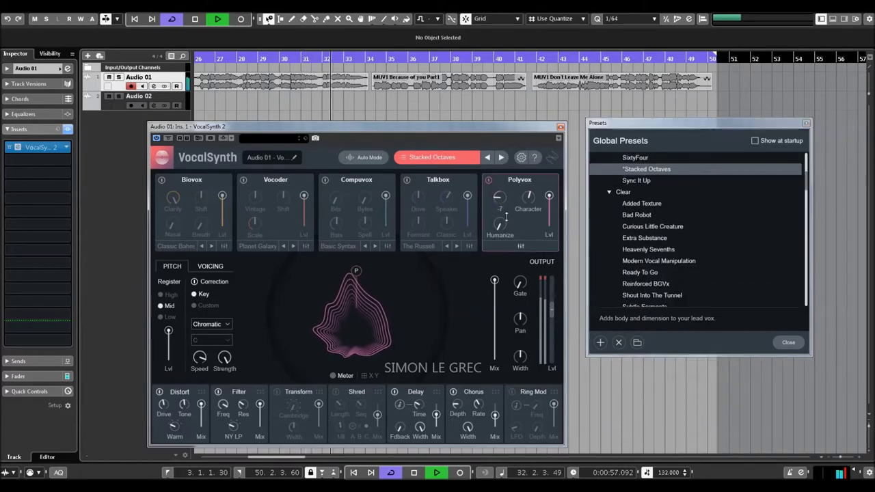
Load the Added Texture preset and adjust its Polyvox Formant and Character, with Humanize set to 78
left_click(636, 205)
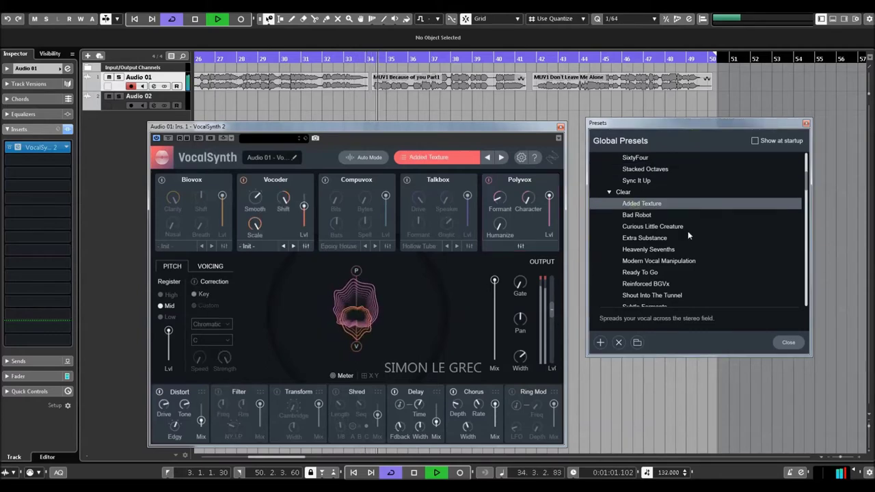
left_click_drag(499, 197, 526, 179)
left_click_drag(500, 224, 502, 139)
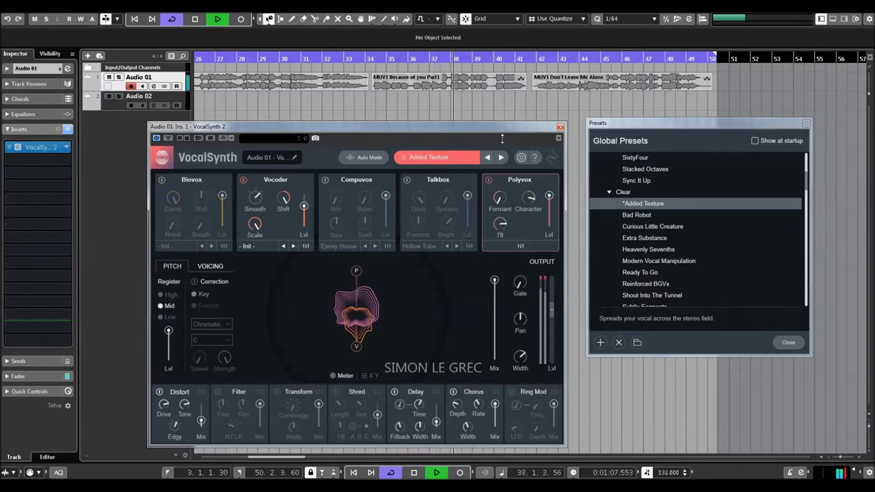
Audition Curious Little Creature and Bad Robot, raising the output Gate and setting the output Width to -58 for Bad Robot
left_click(636, 227)
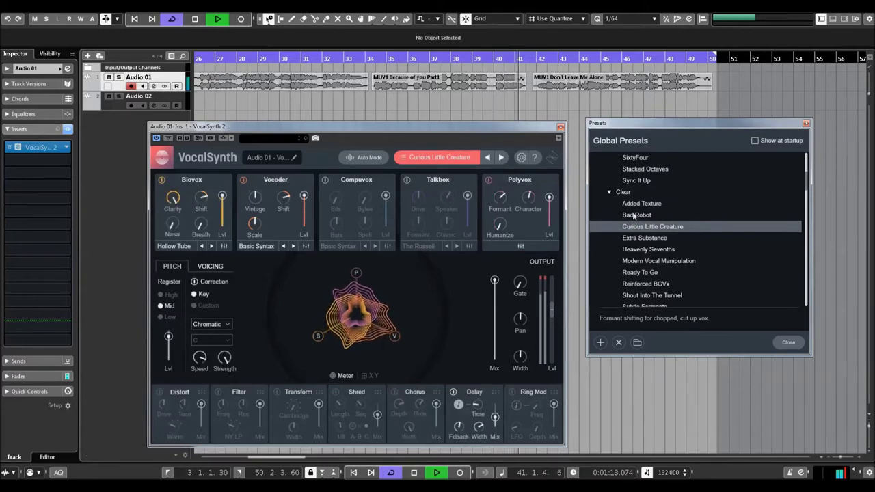
left_click(634, 216)
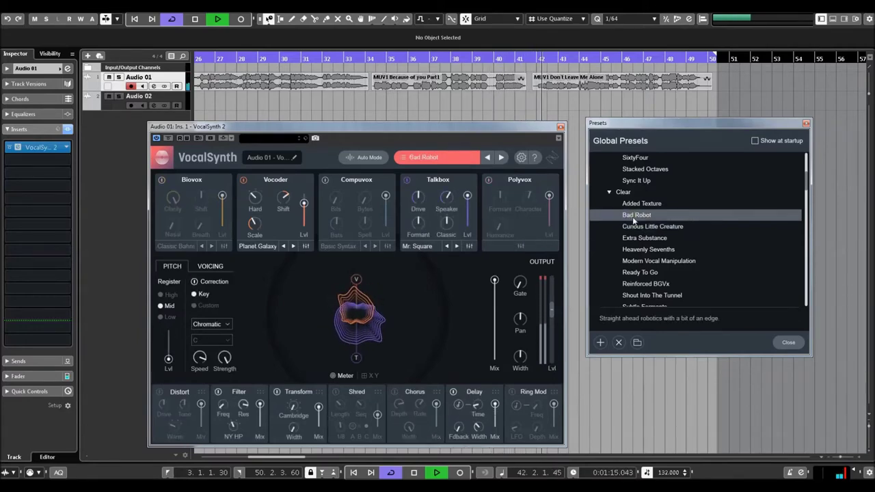
left_click_drag(520, 283, 514, 257)
left_click_drag(520, 357, 521, 383)
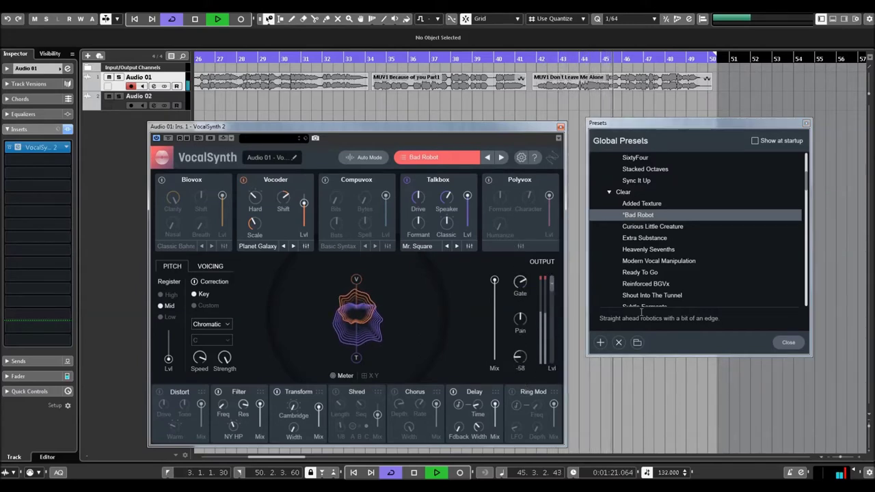
Stop playback to load the Heavenly Sevenths preset, and resume with the output level raised to 2.8
key("space")
left_click(646, 249)
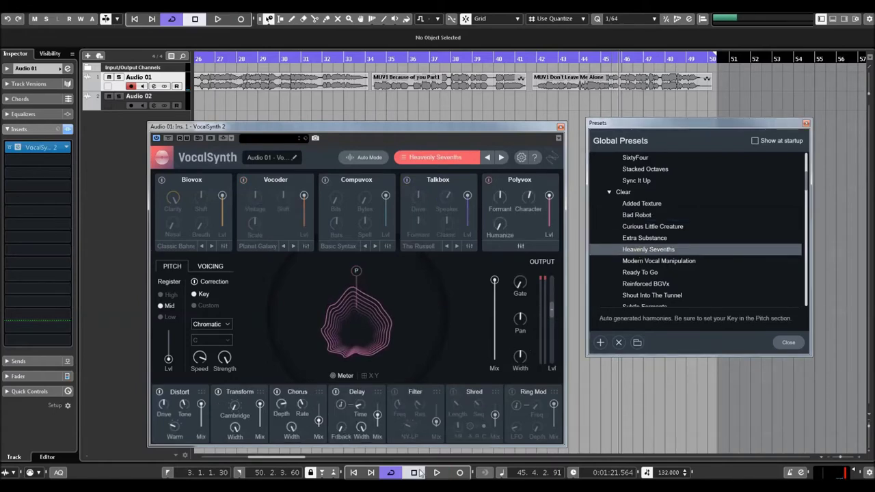
key("space")
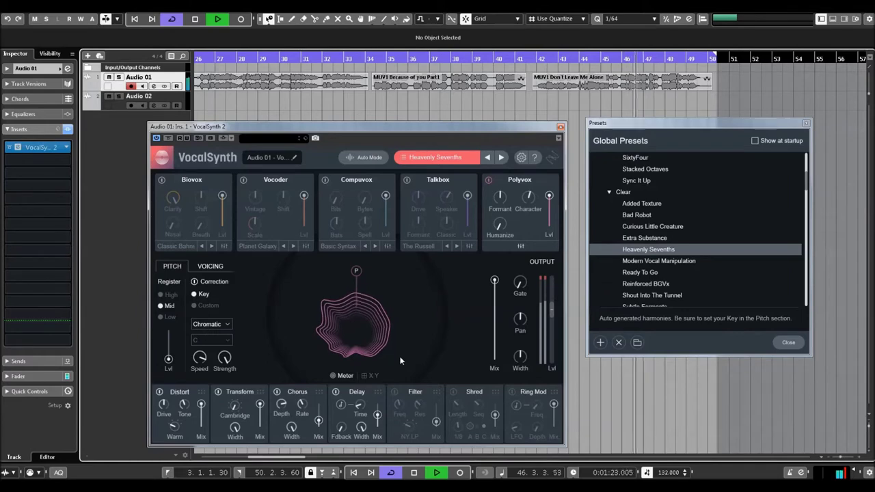
left_click_drag(551, 311, 551, 295)
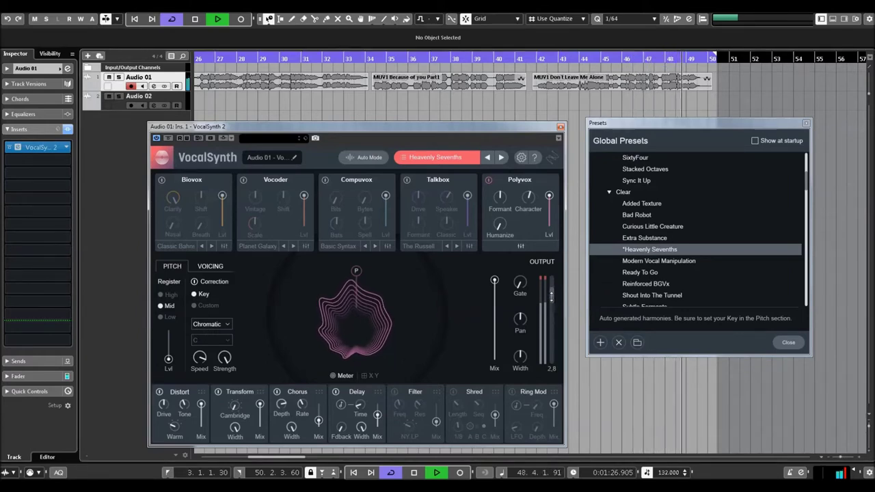
Load the Reinforced BGVx preset and raise its output level slightly
left_click(658, 284)
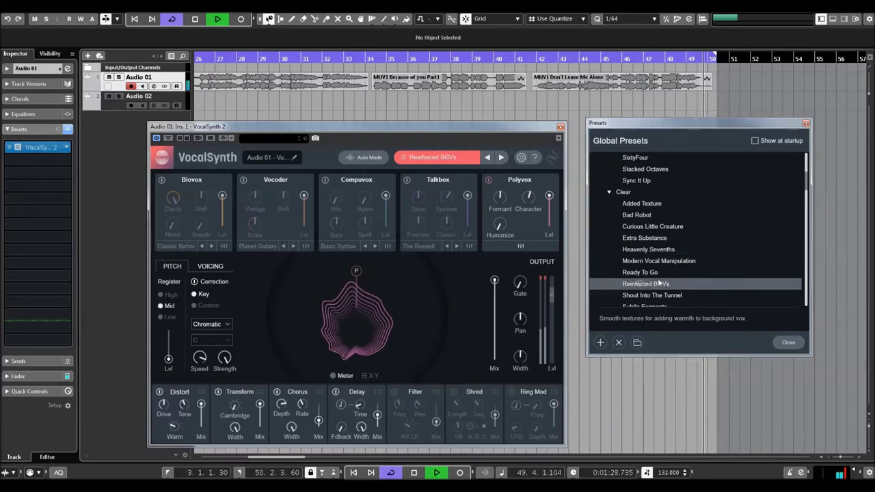
left_click_drag(551, 299, 519, 243)
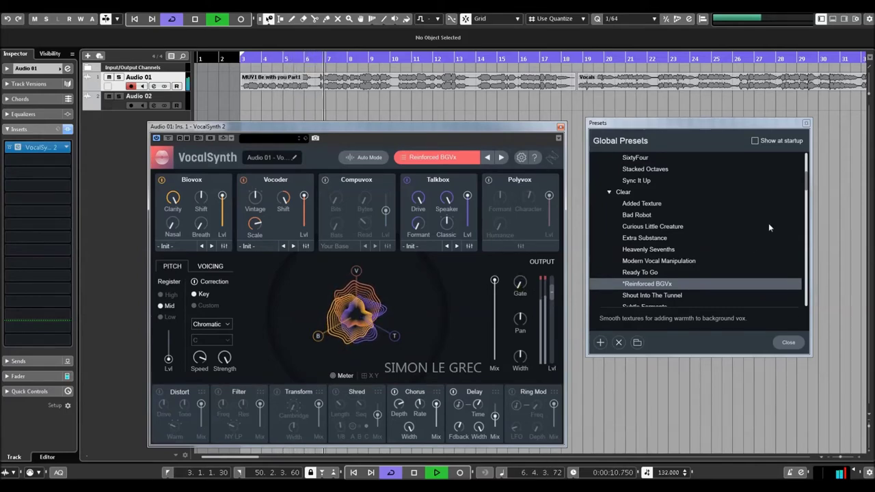
Load the Subtle Formants preset and set its output Width to +62
scroll(639, 228, "down", 2)
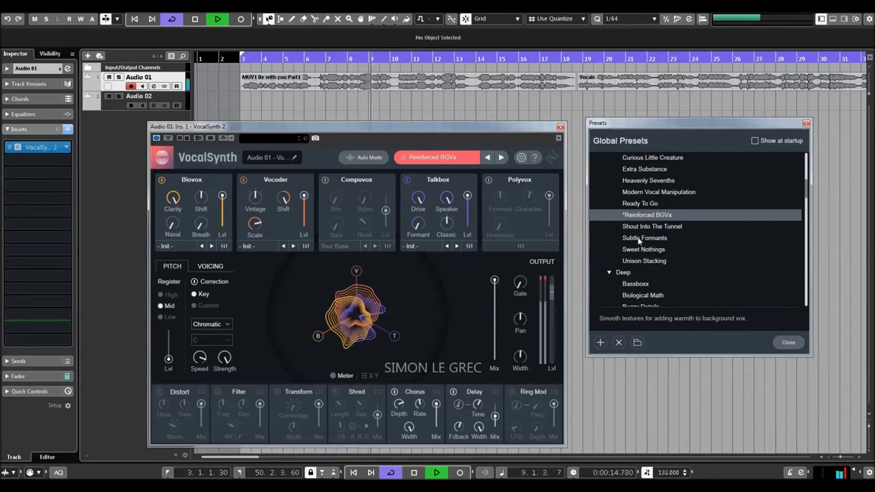
left_click(639, 239)
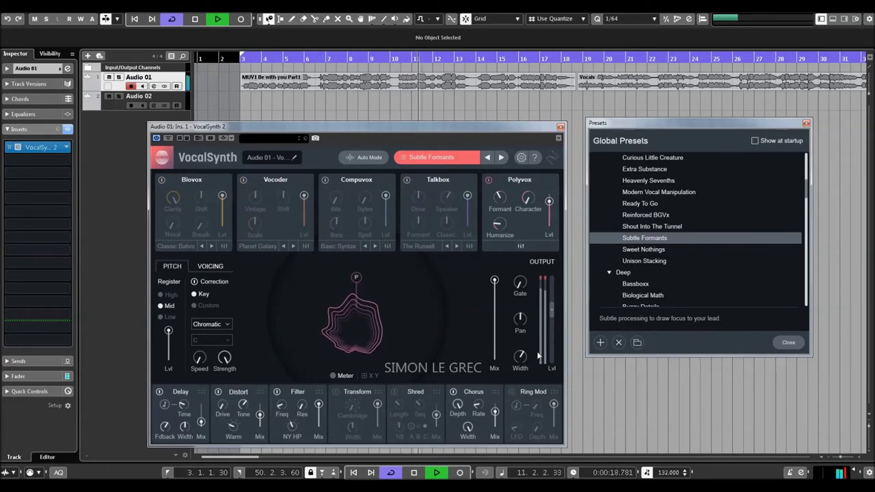
left_click_drag(521, 356, 539, 321)
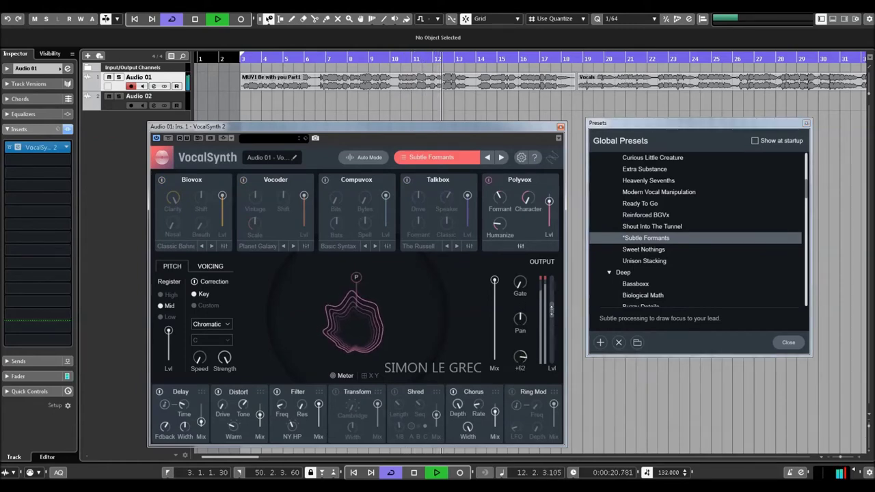
Load the Unison Stacking preset, and enable its Vocoder module with an increased Scale
left_click(640, 263)
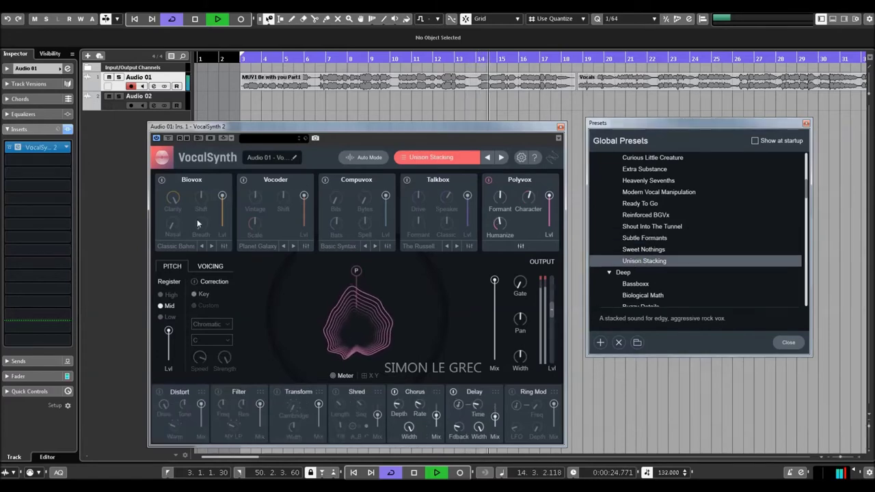
left_click(243, 180)
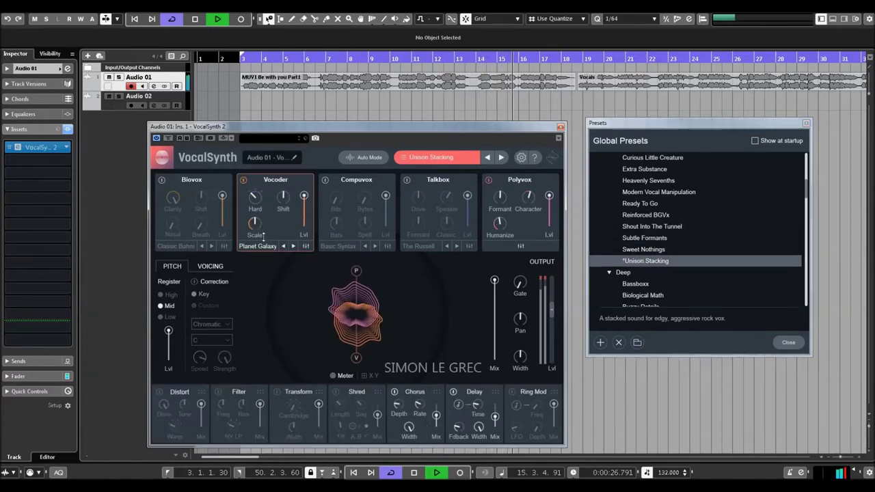
left_click_drag(258, 229, 252, 206)
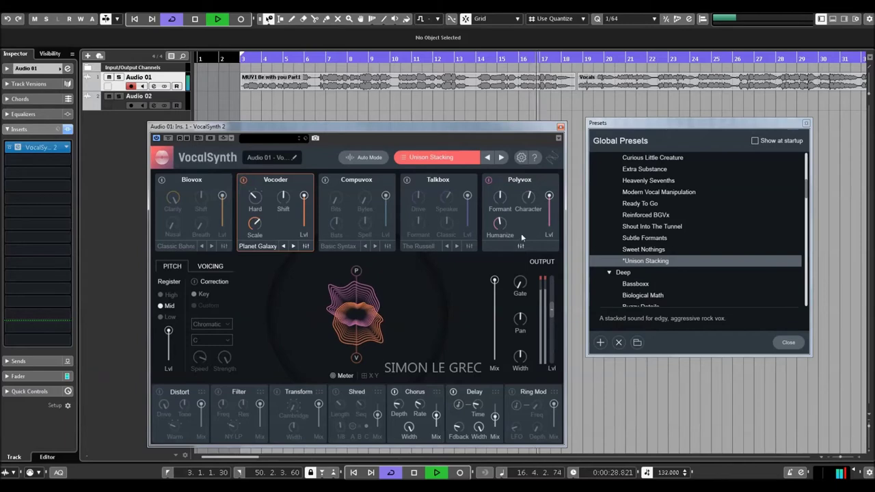
Audition the Deep category presets Bassboxx, Buzzy Details and Mr Buzzy, ending with Rap Beef loaded
left_click(630, 283)
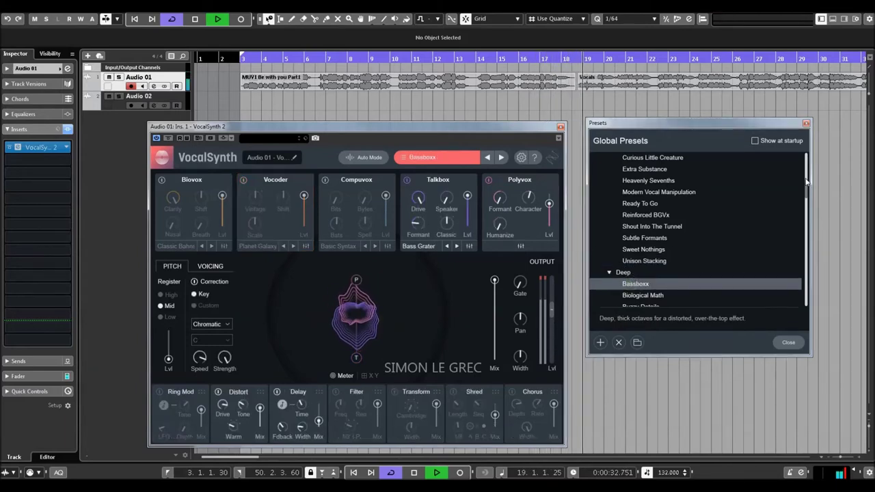
scroll(641, 215, "down", 3)
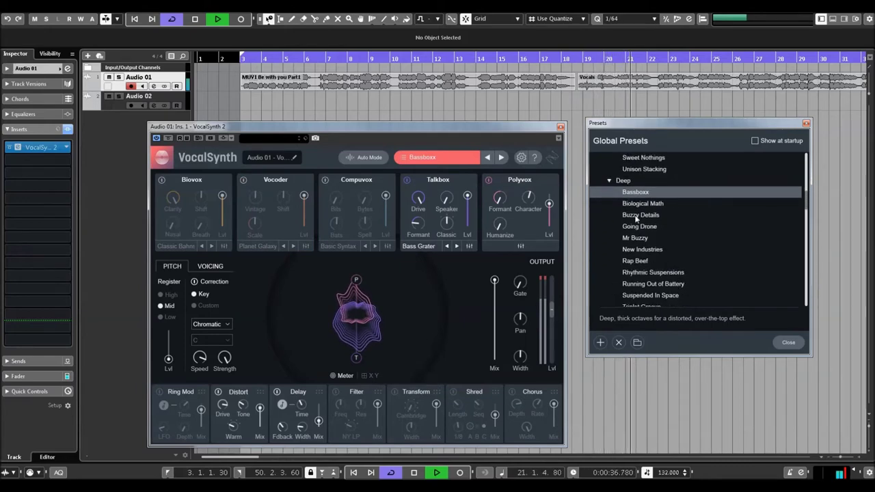
left_click(636, 216)
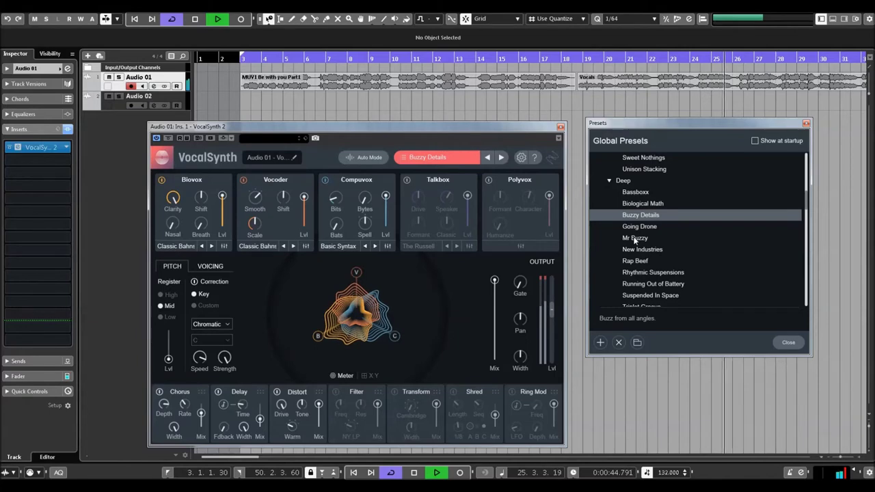
left_click(636, 238)
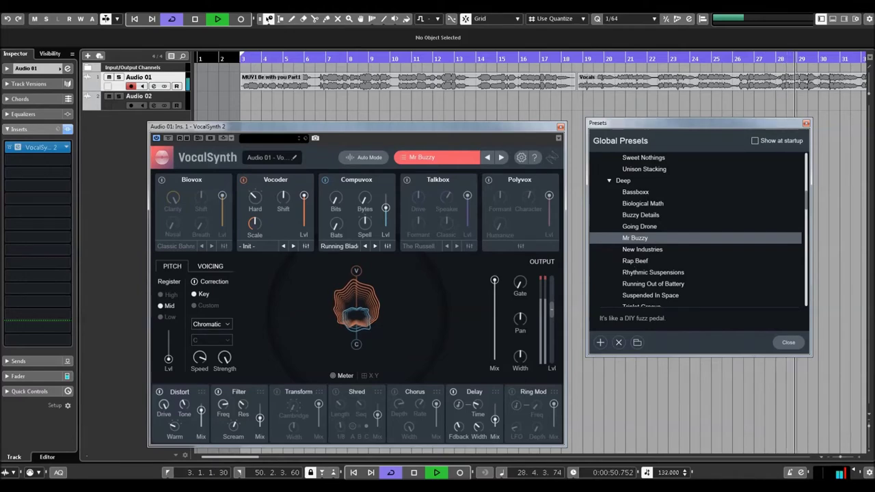
left_click(634, 262)
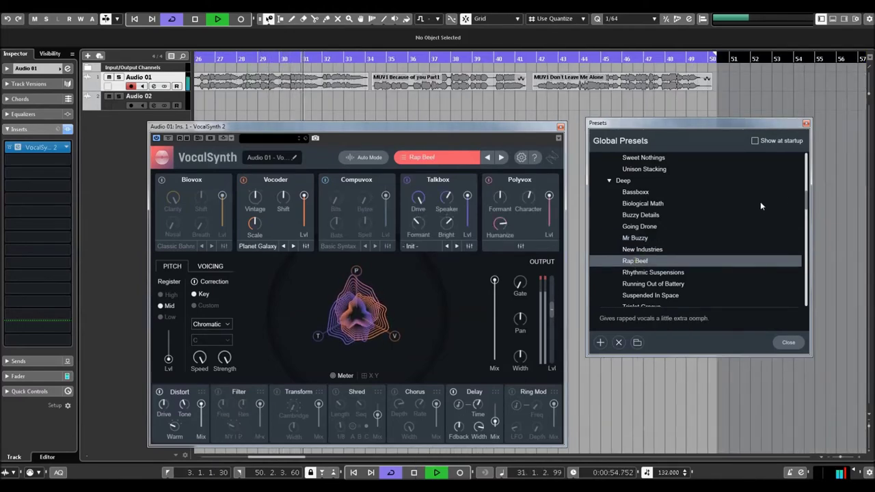
left_click_drag(805, 201, 805, 213)
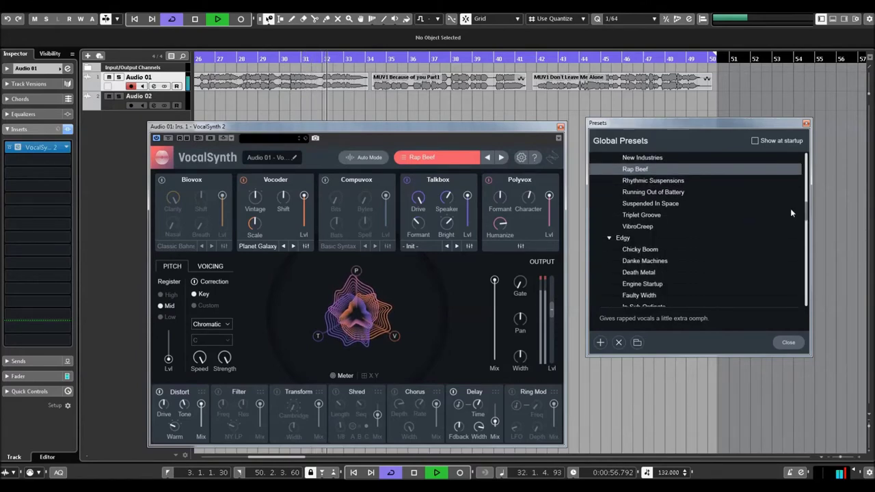
Load the Running Out of Battery preset, raise its output Gate and set the output Width to +60
left_click(637, 193)
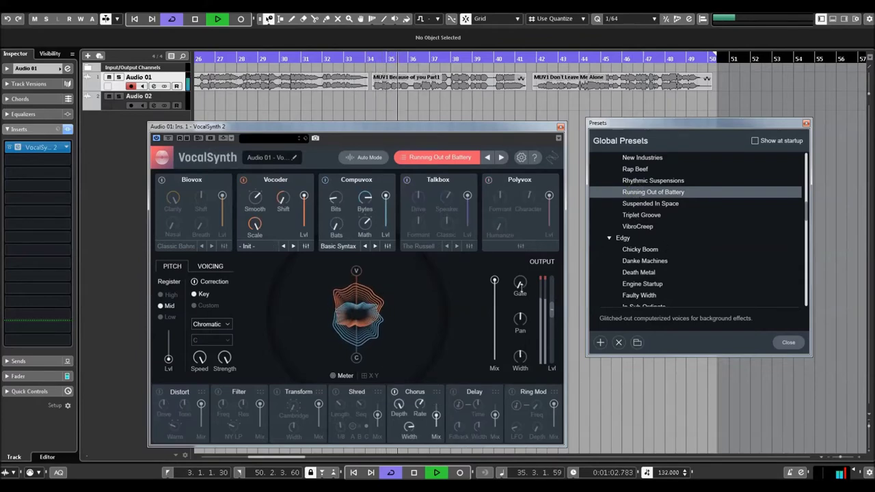
left_click_drag(520, 284, 515, 301)
left_click_drag(521, 366, 524, 343)
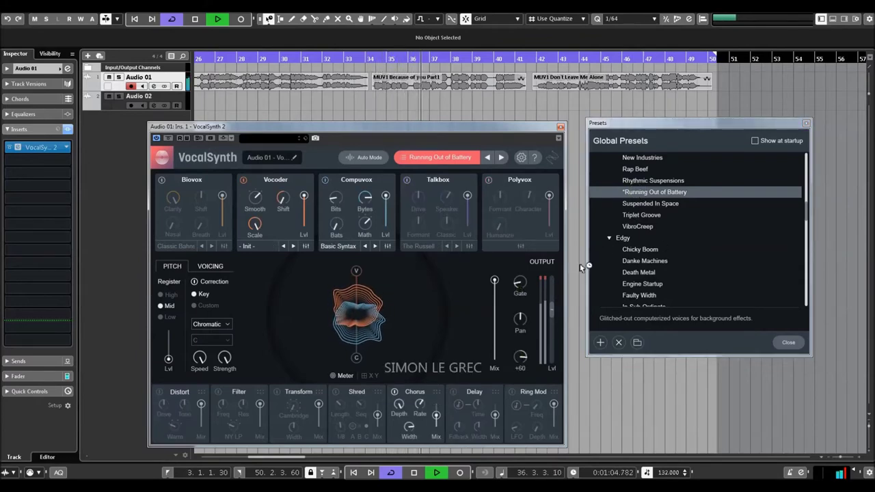
Audition the Triplet Groove preset and the Edgy preset Danke Machines, and stop playback
left_click(639, 215)
scroll(807, 214, "down", 3)
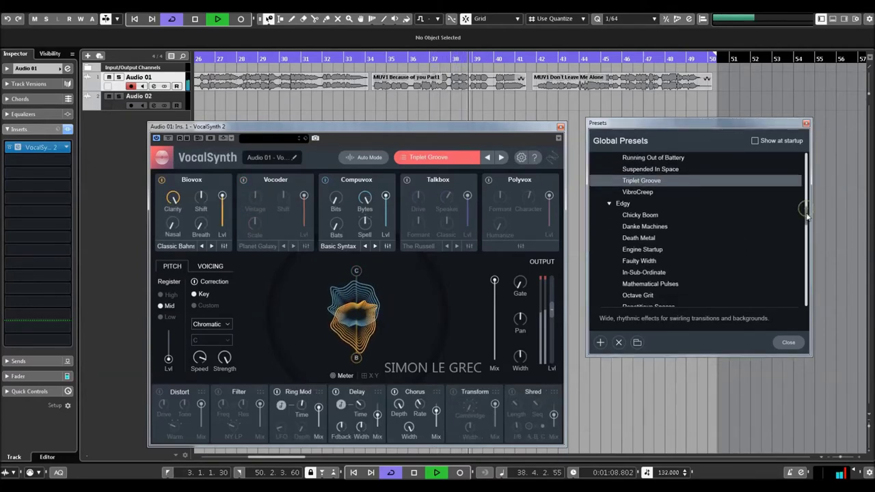
left_click(640, 204)
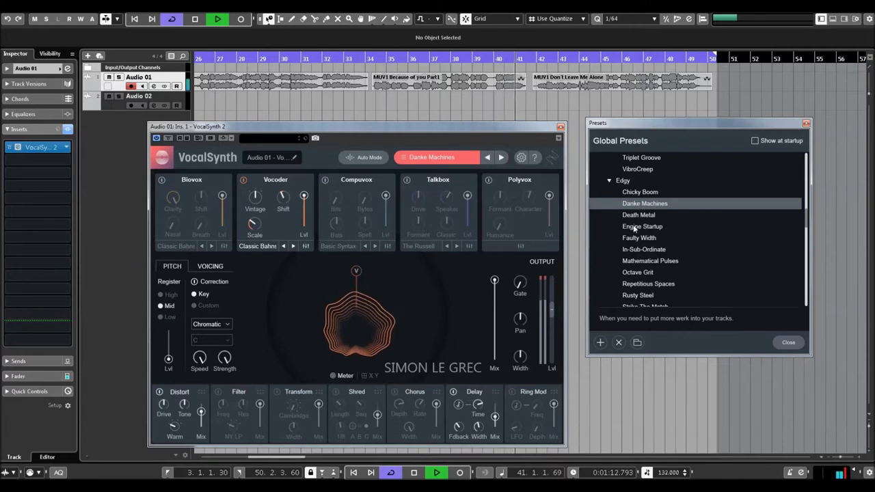
key("space")
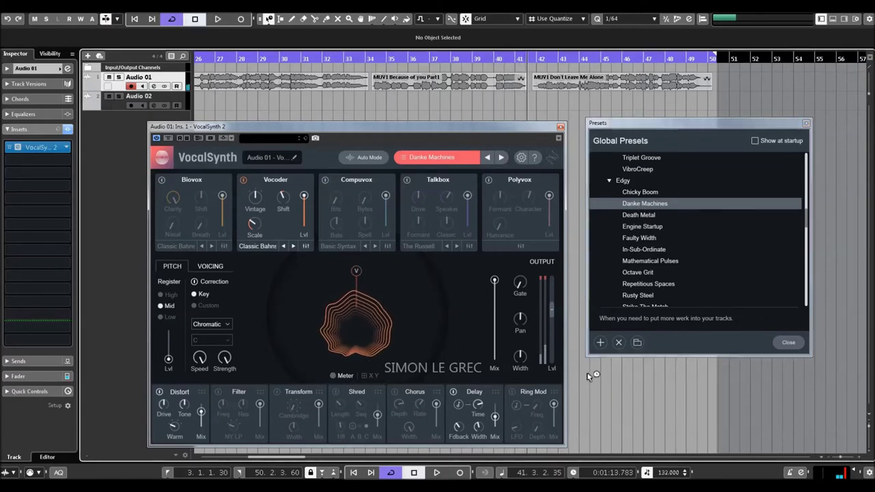
Load the Engine Startup preset, play the vocals from the project start and raise the output level
key("Home")
left_click(636, 227)
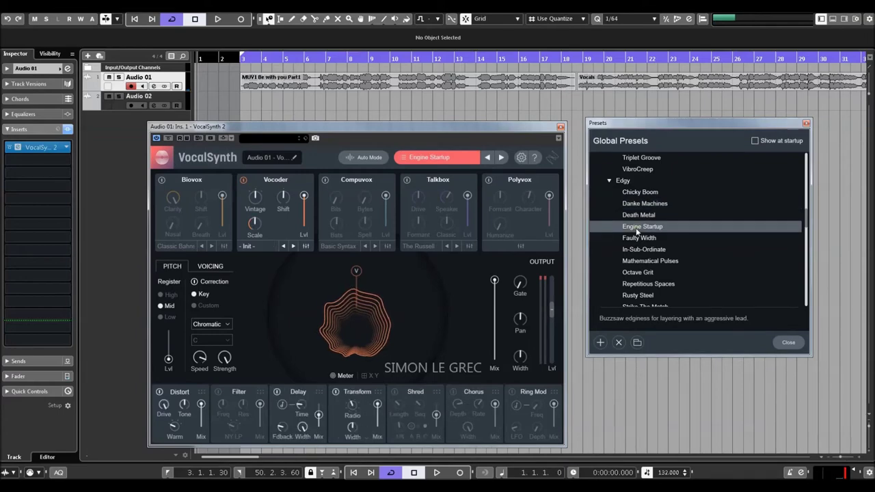
key("space")
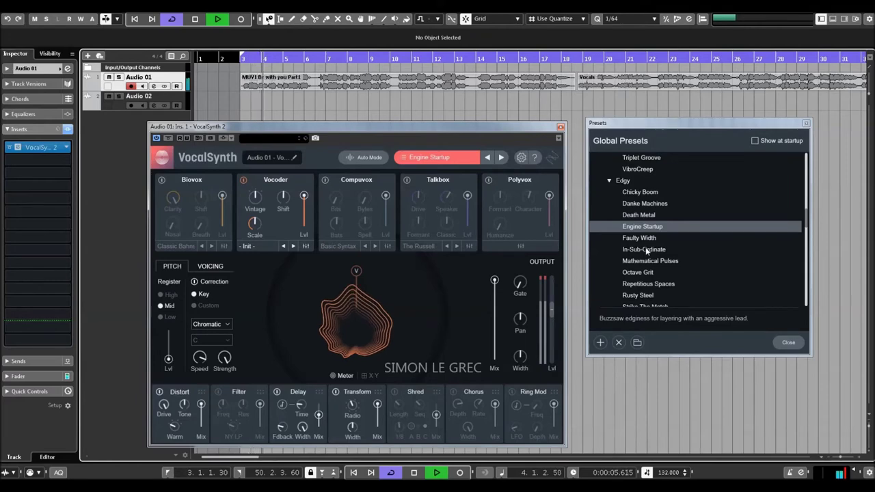
left_click_drag(551, 309, 550, 307)
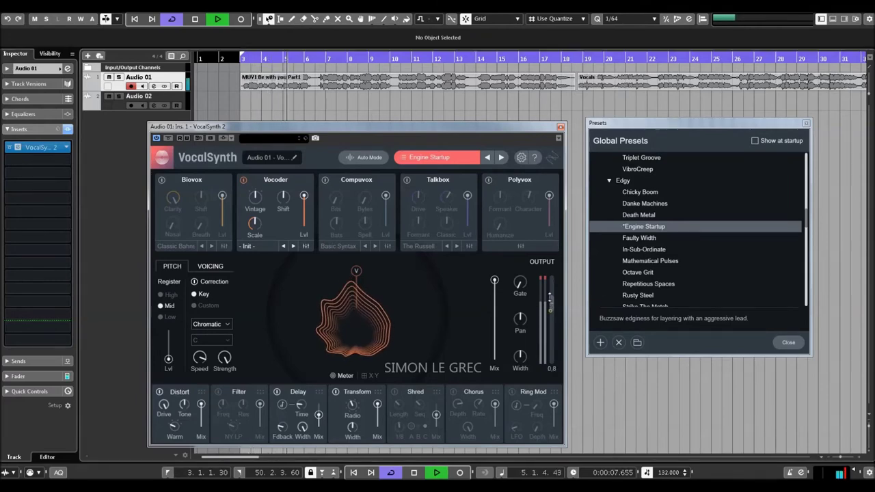
Audition the Edgy presets In-Sub-Ordinate, Octave Grit and Rusty Steel on the playing vocals
left_click(640, 250)
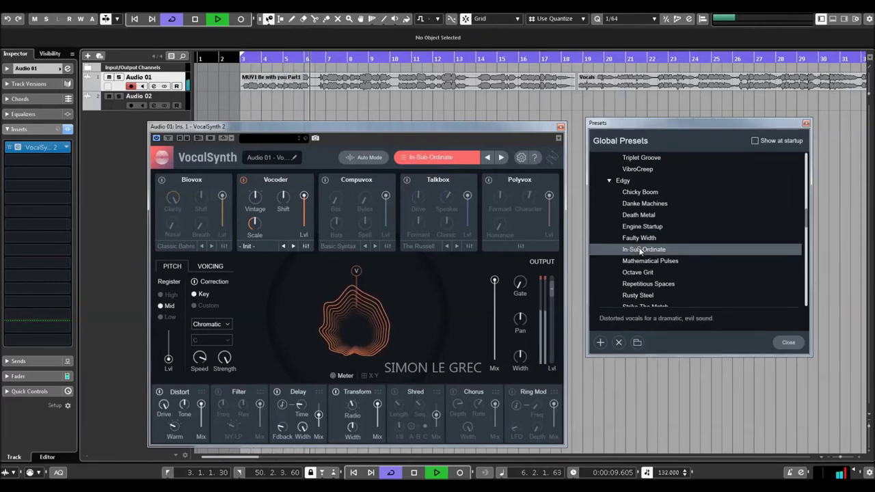
left_click_drag(807, 221, 808, 232)
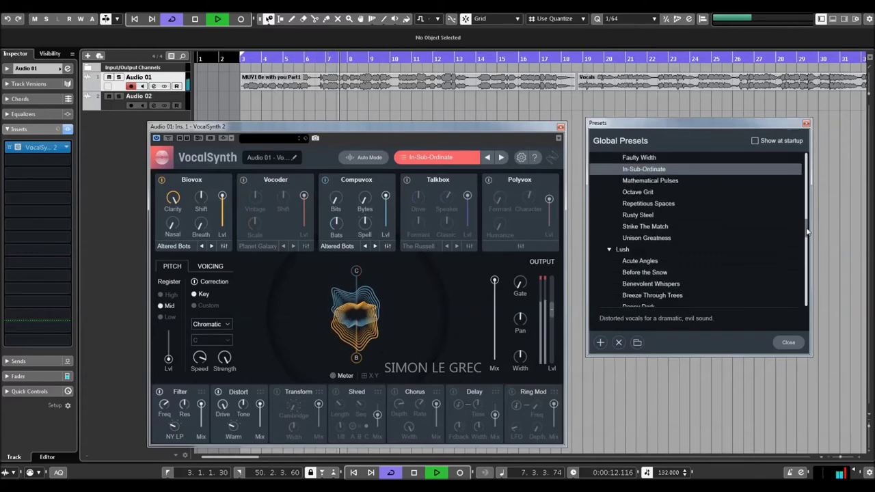
left_click(636, 191)
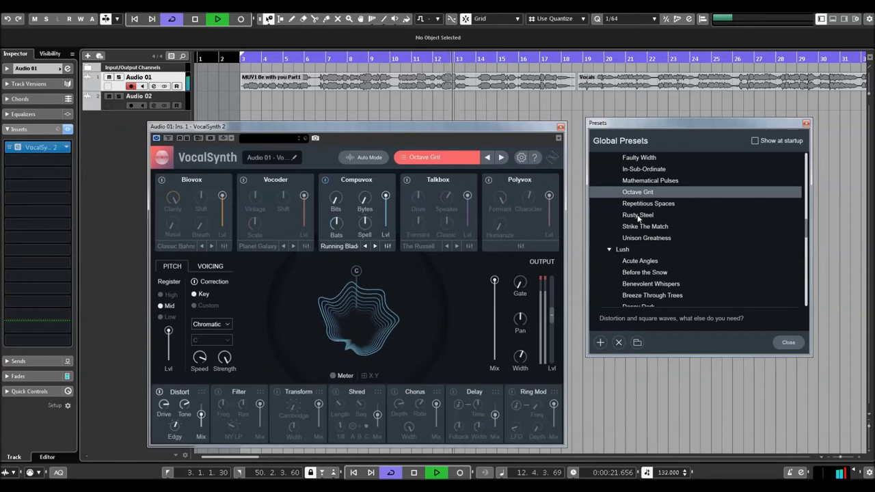
left_click(638, 216)
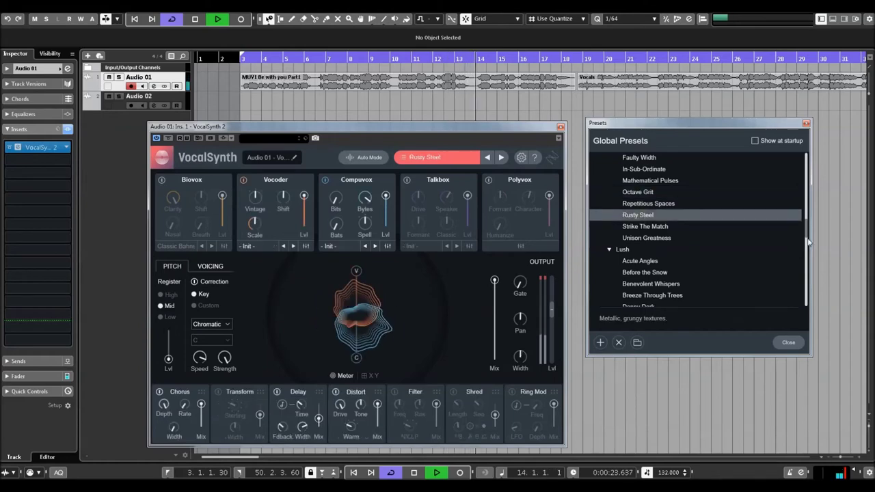
Audition the Lush presets Before the Snow, Breeze Through Trees and Falling In Deeper, and close the preset browser
scroll(807, 238, "down", 1)
scroll(807, 237, "down", 2)
scroll(727, 240, "up", 1)
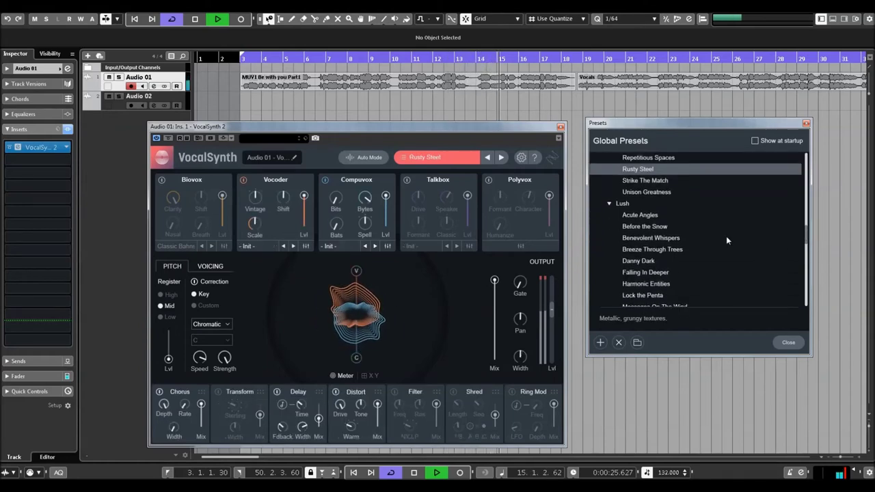
left_click(641, 226)
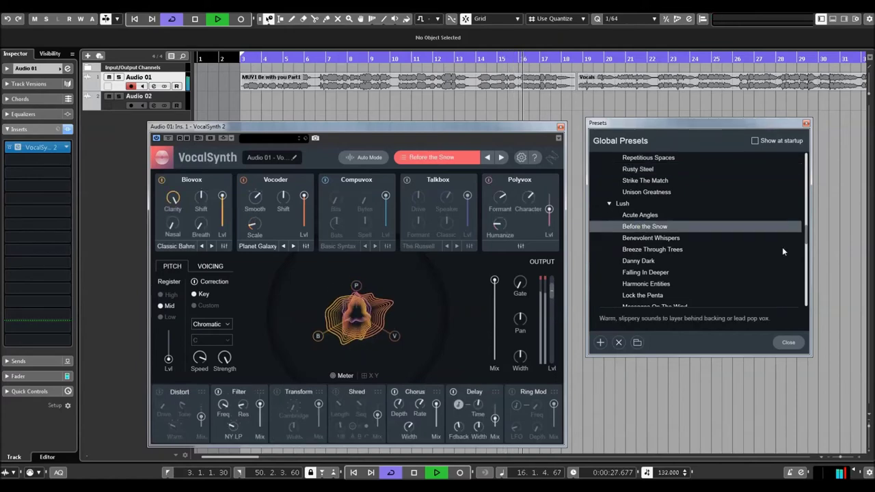
left_click(648, 249)
scroll(807, 243, "down", 2)
scroll(806, 243, "down", 5)
scroll(806, 243, "up", 2)
scroll(806, 245, "up", 1)
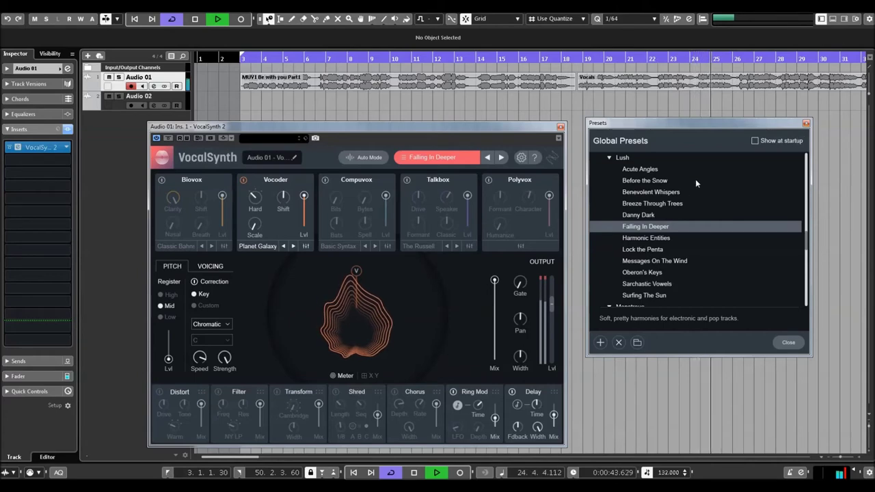
left_click(806, 124)
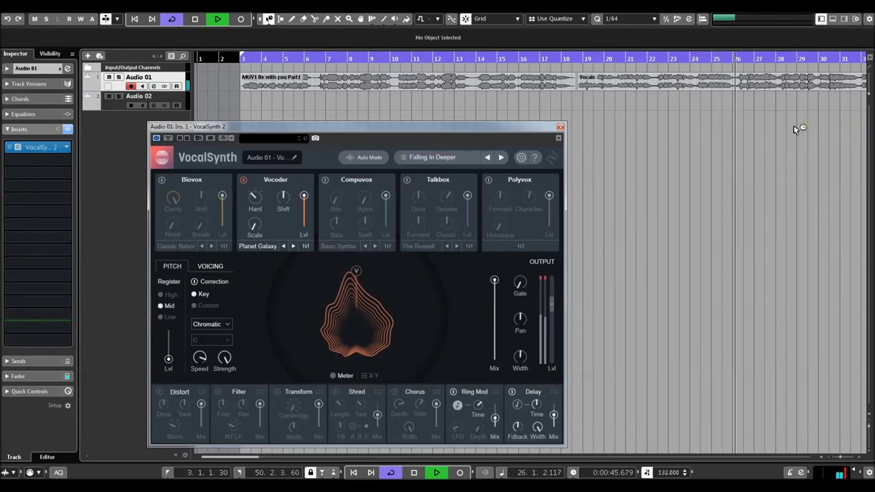
Step through the presets from Harmonic Entities via Lock the Penta, Messages On The Wind and Oberon's Keys to Sarchastic Vowels, and stop playback
left_click(502, 158)
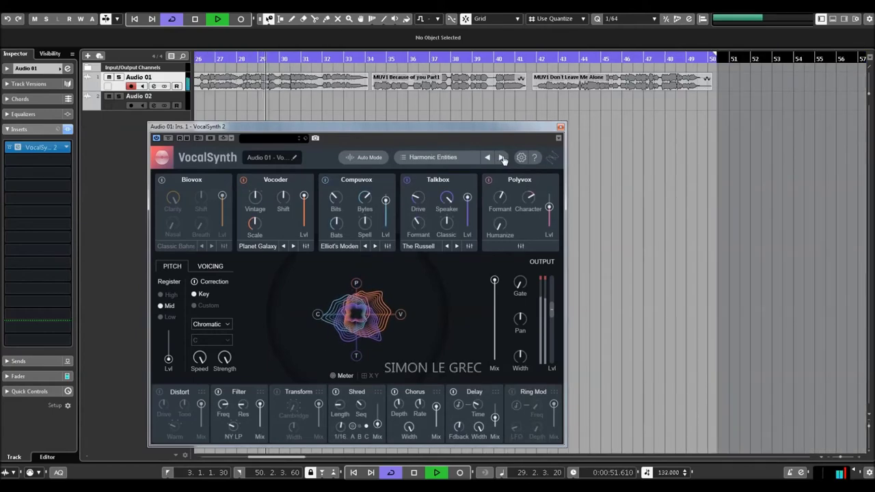
left_click(503, 158)
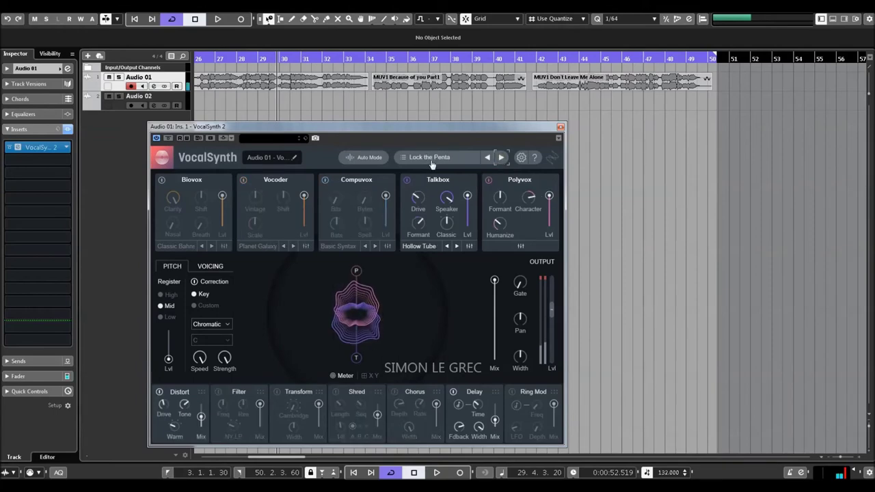
left_click(502, 158)
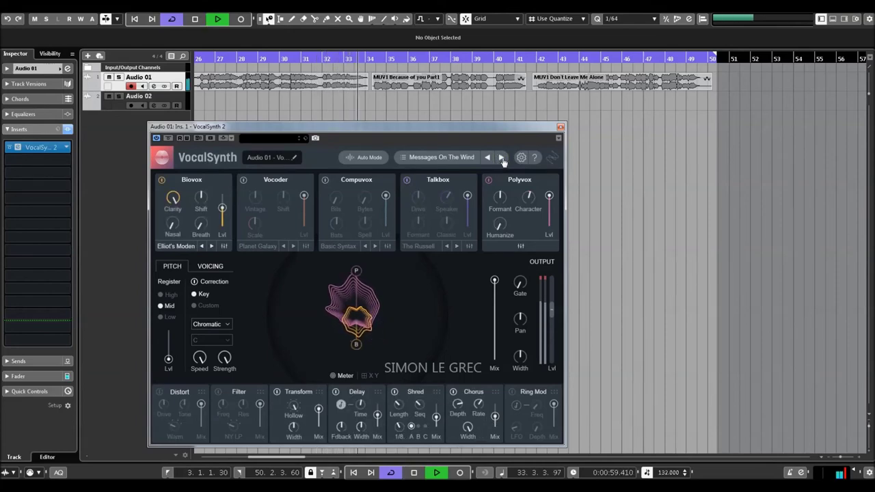
left_click(502, 158)
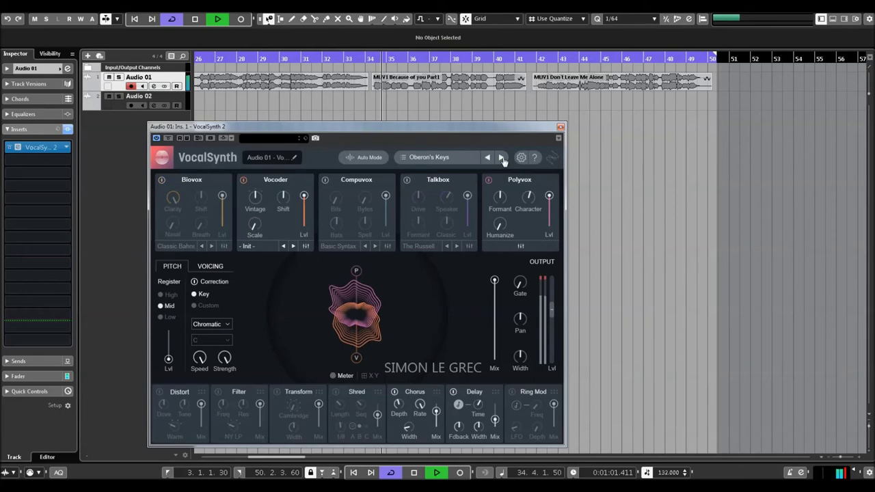
left_click(502, 158)
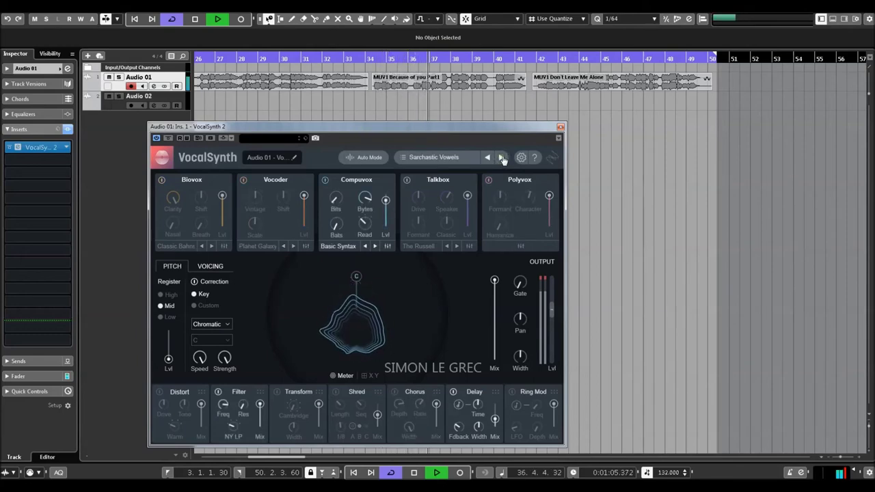
key("space")
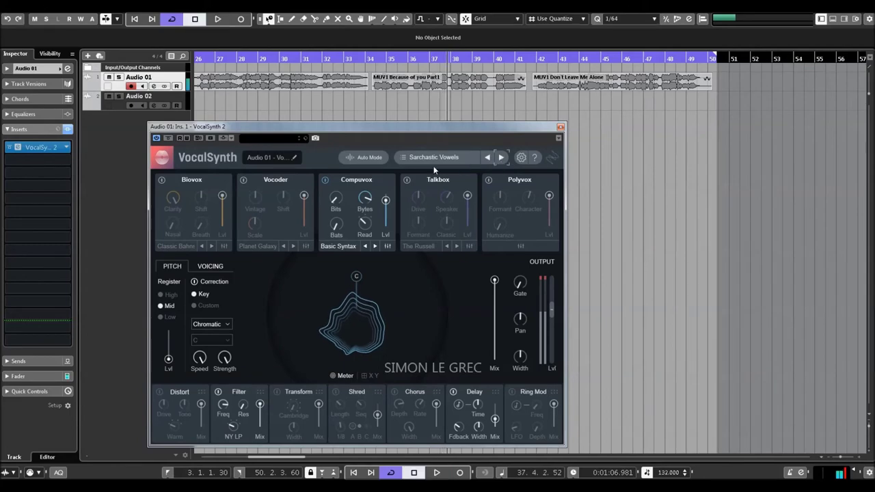
Audition the Monstrous preset Creepy Spirits from late in bar 39, and switch to Dim Beacon during playback
left_click(434, 163)
scroll(711, 246, "down", 6)
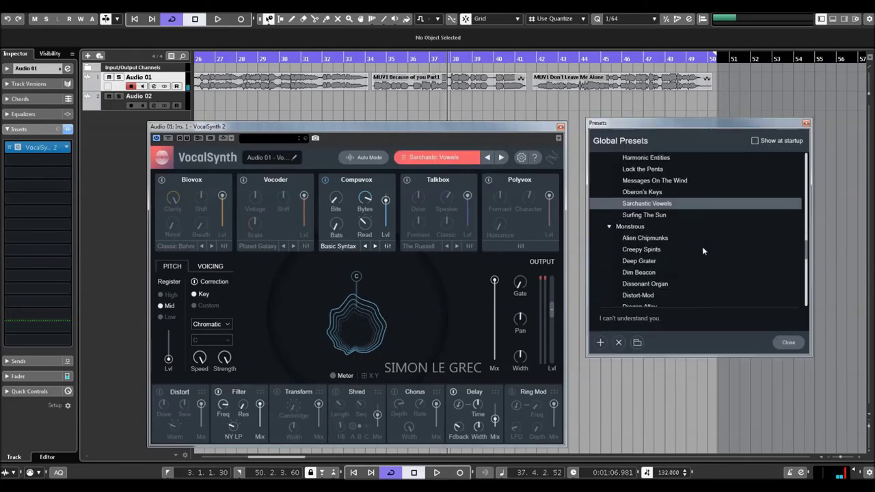
left_click(638, 192)
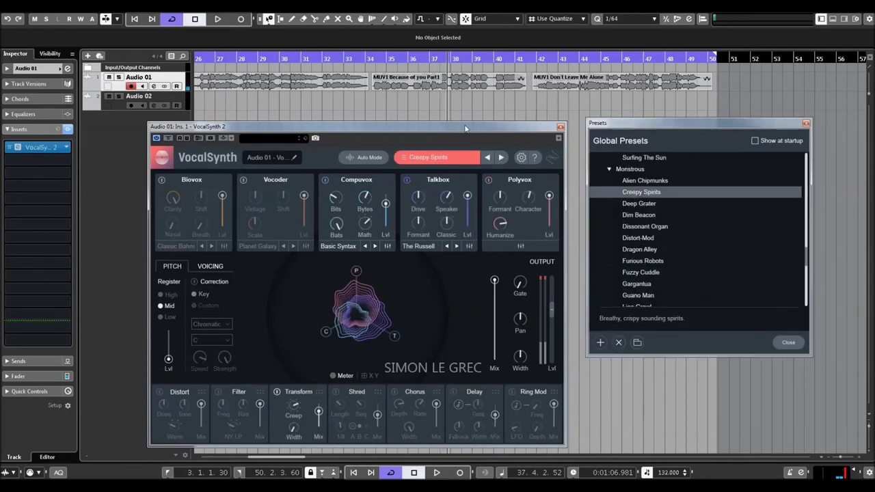
left_click(488, 59)
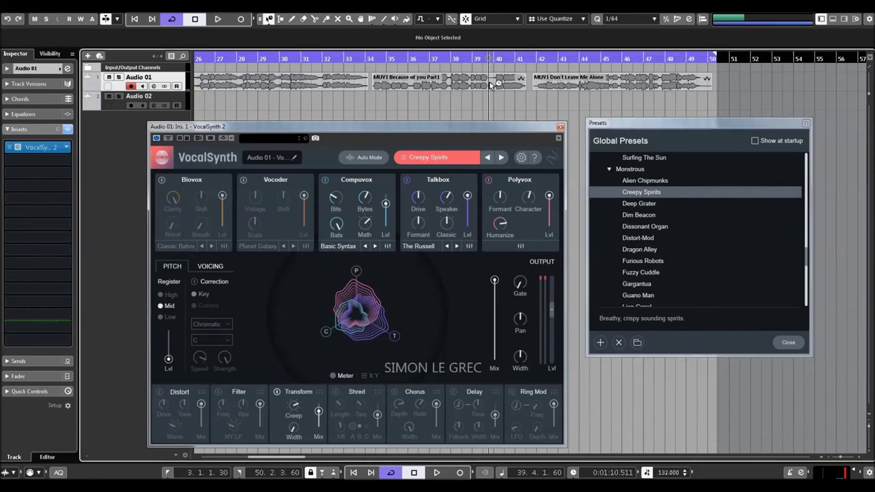
key("space")
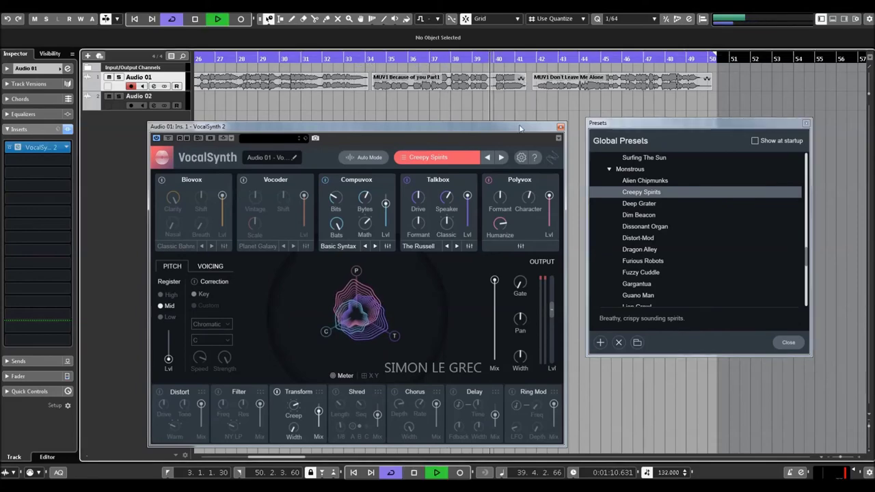
left_click(638, 215)
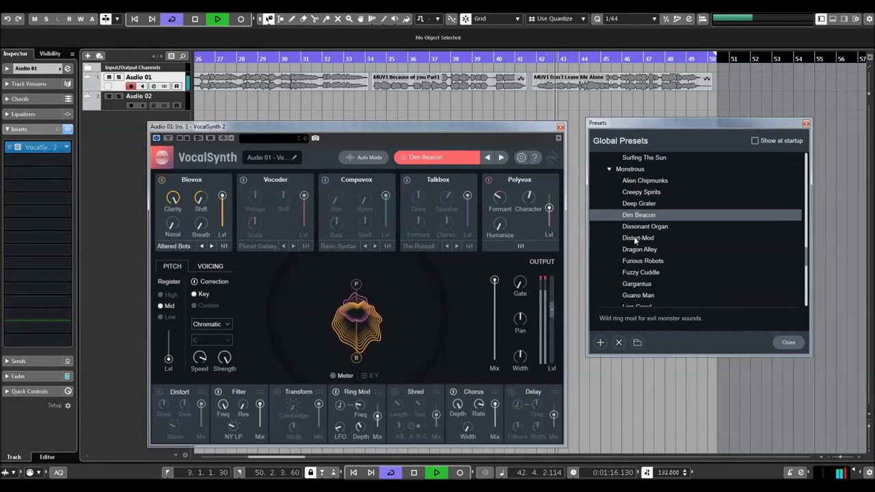
Close the preset browser and audition the Dissonant Organ preset on the vocals
left_click(806, 123)
key("space")
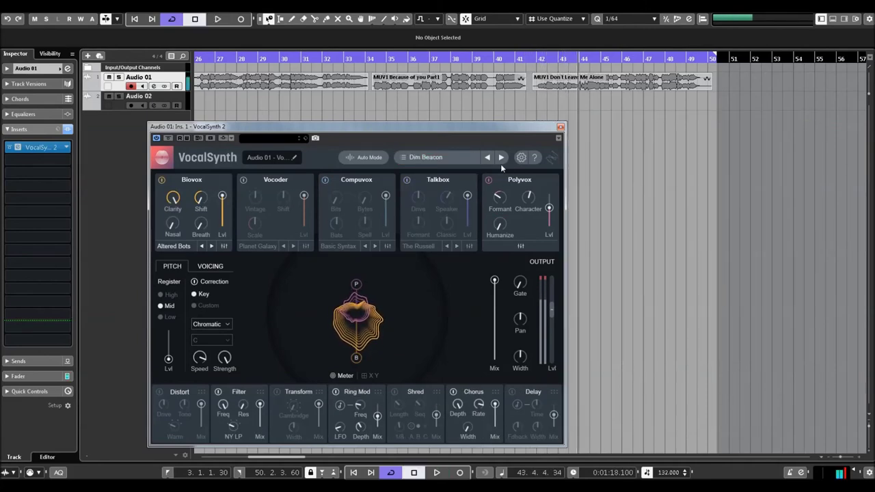
left_click(502, 158)
key("space")
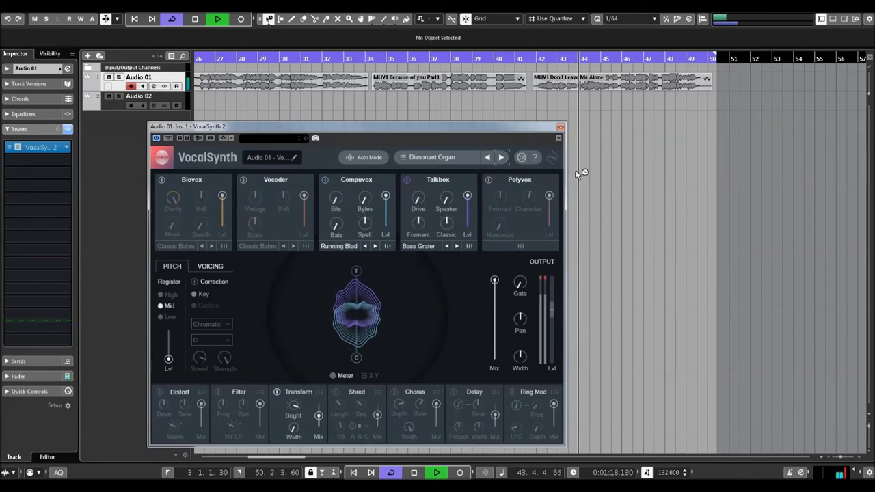
Load the Distort-Mod preset, widen its output Width to about +73 and stop playback
left_click(502, 158)
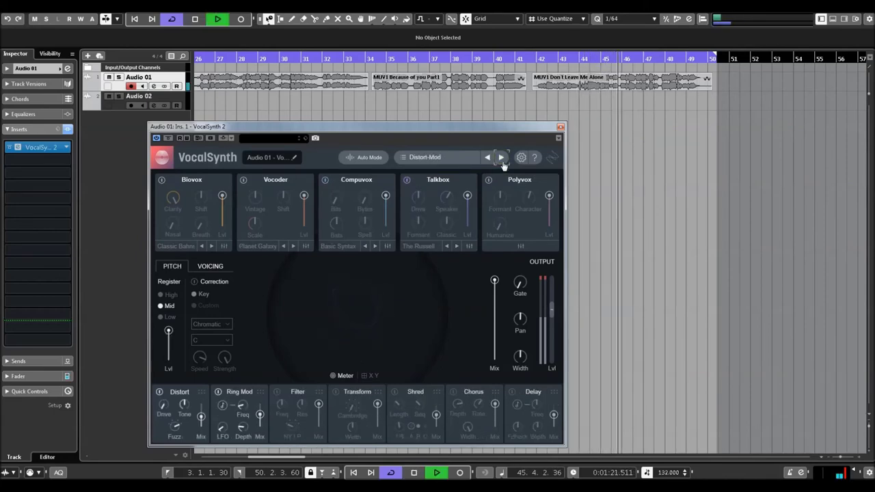
left_click_drag(521, 356, 520, 338)
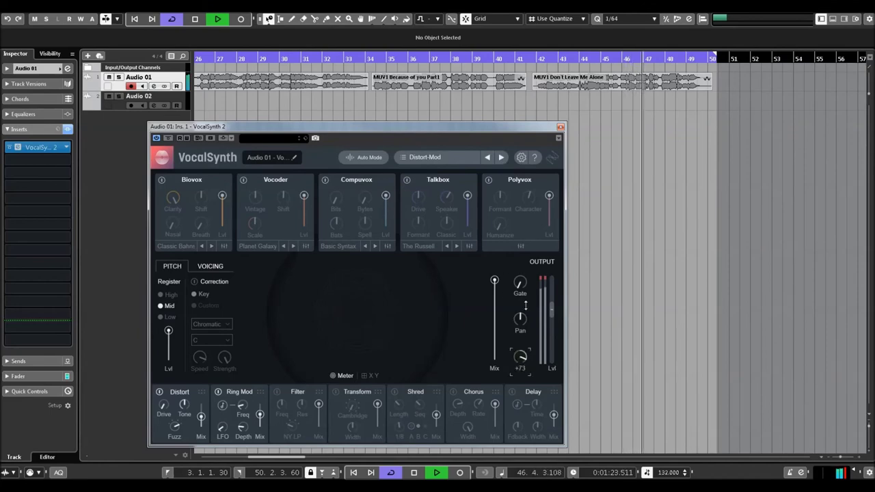
key("space")
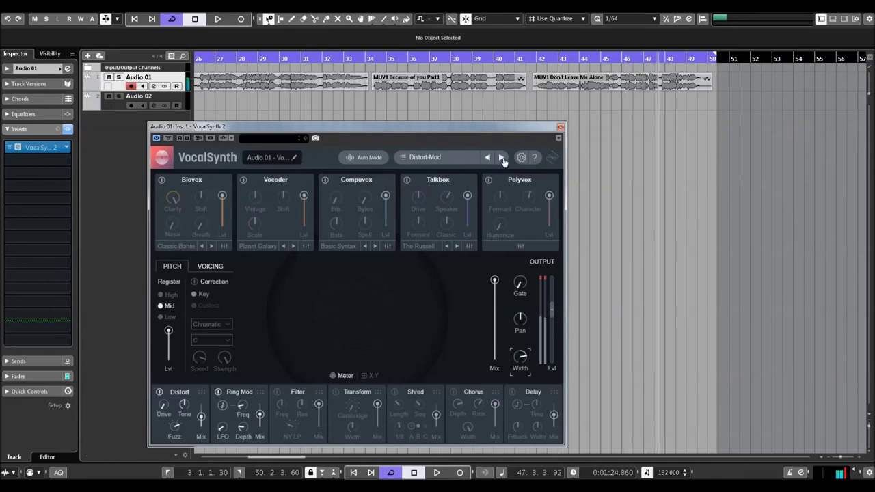
Advance to the Dragon Alley preset, play the vocals through it and stop playback
left_click(502, 158)
key("space")
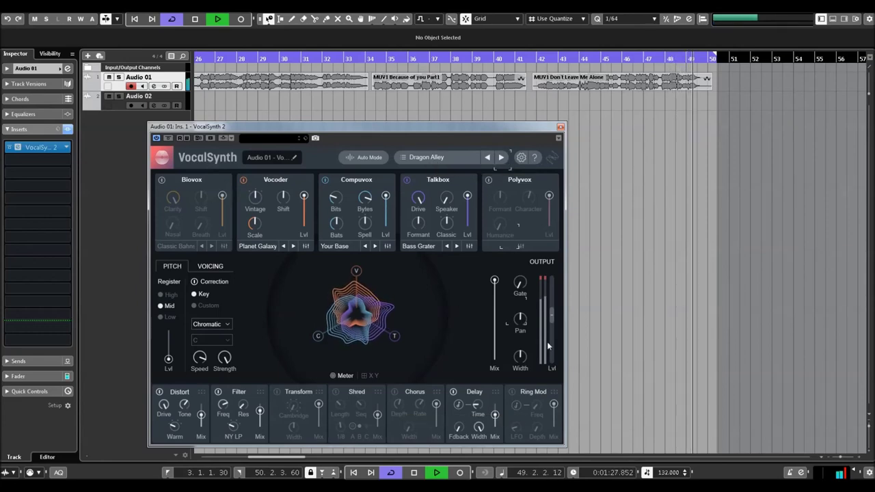
key("space")
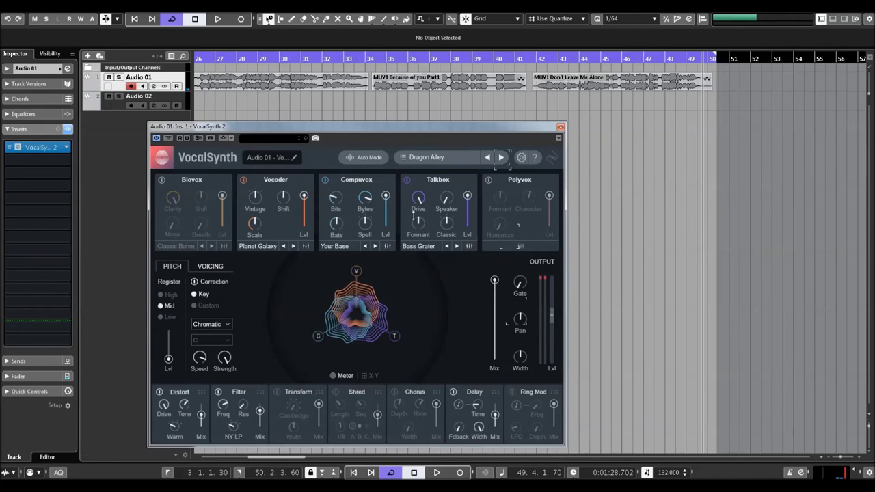
Open the global preset browser, load the Monstrous preset Guano Man and play the vocals through it
left_click(431, 159)
left_click_drag(807, 257, 806, 272)
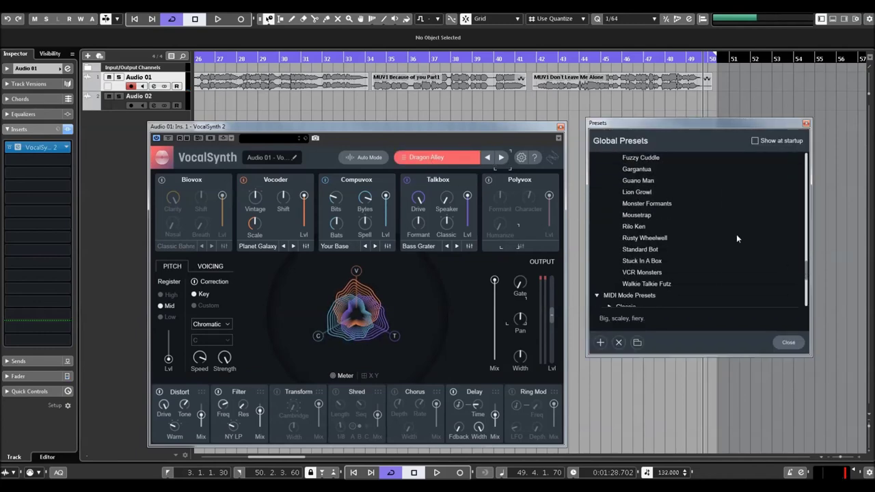
left_click(639, 180)
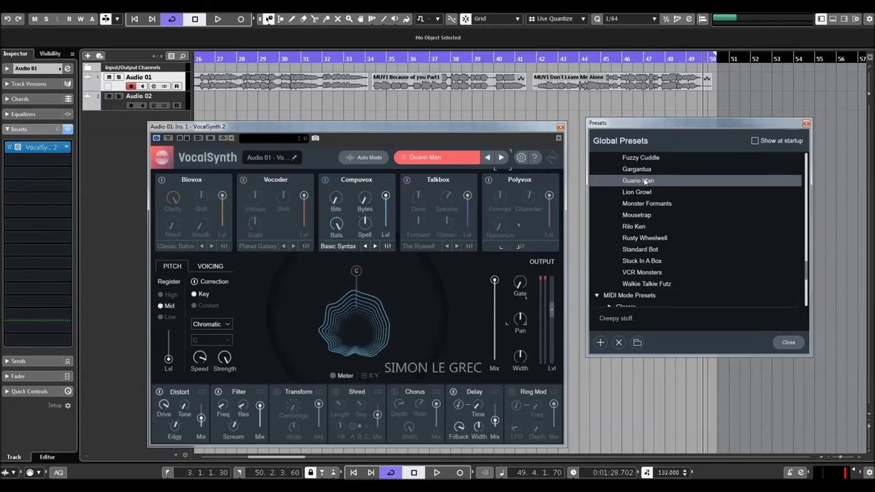
key("space")
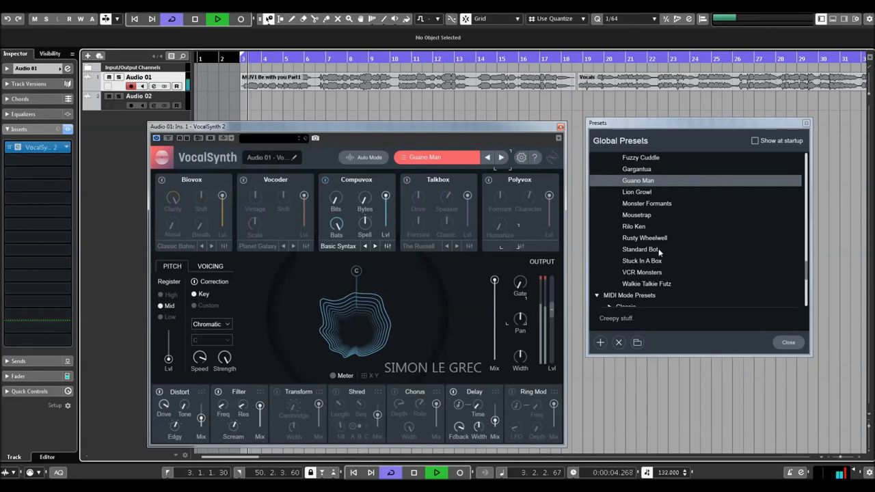
Audition the Monster Formants and Rilo Ken presets during playback, widening Rilo Ken's output Width to about +55
left_click(637, 204)
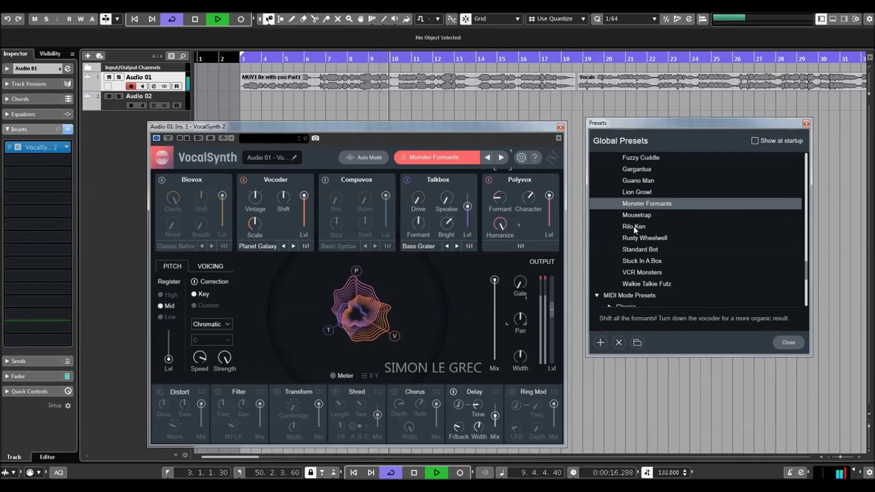
left_click(633, 226)
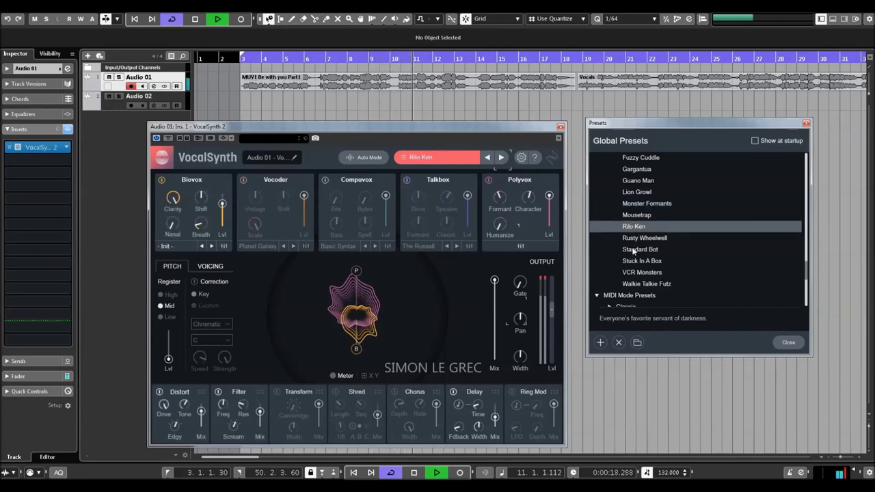
left_click_drag(508, 367, 521, 324)
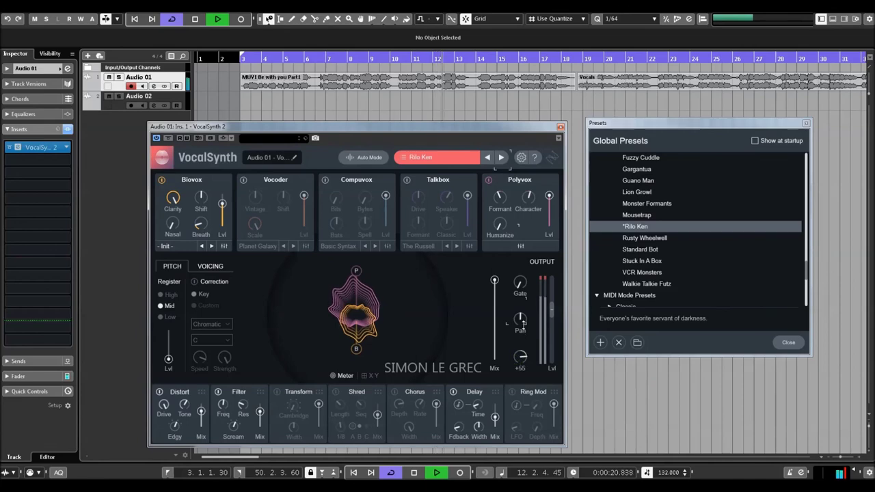
Audition the Standard Bot and VCR Monsters presets, raising the output level of VCR Monsters to about 5.4 before stopping playback
left_click(636, 250)
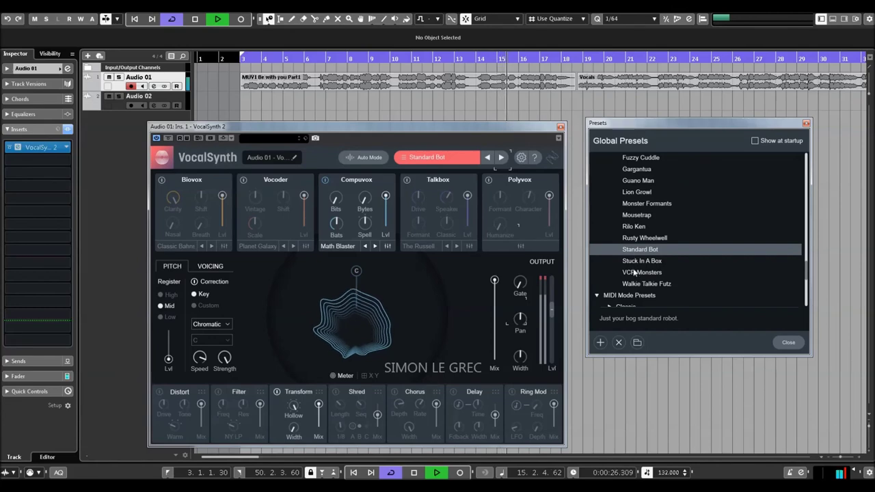
left_click(635, 272)
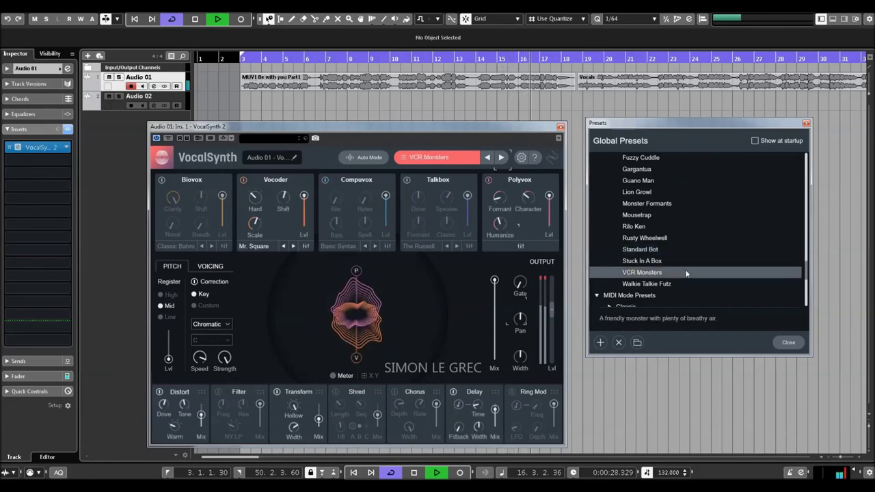
left_click_drag(552, 313, 552, 289)
key("space")
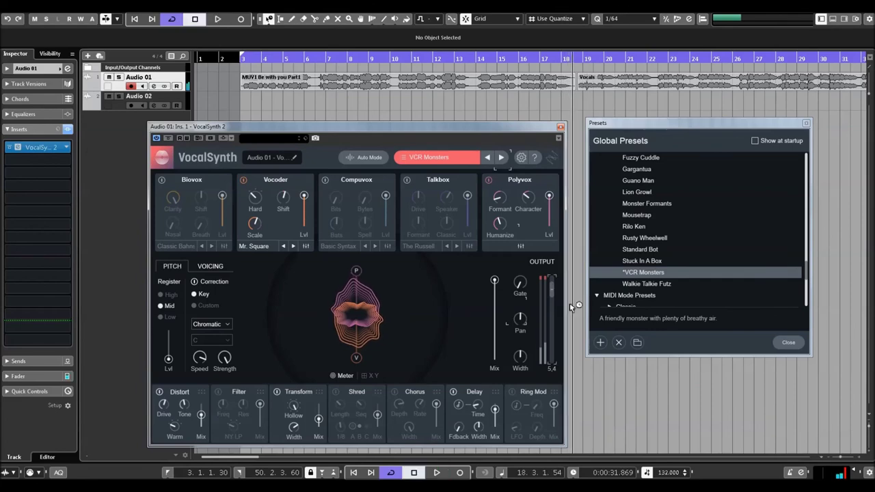
Close the preset browser and reposition the VocalSynth 2 window further up over the middle of the arrangement
left_click(789, 343)
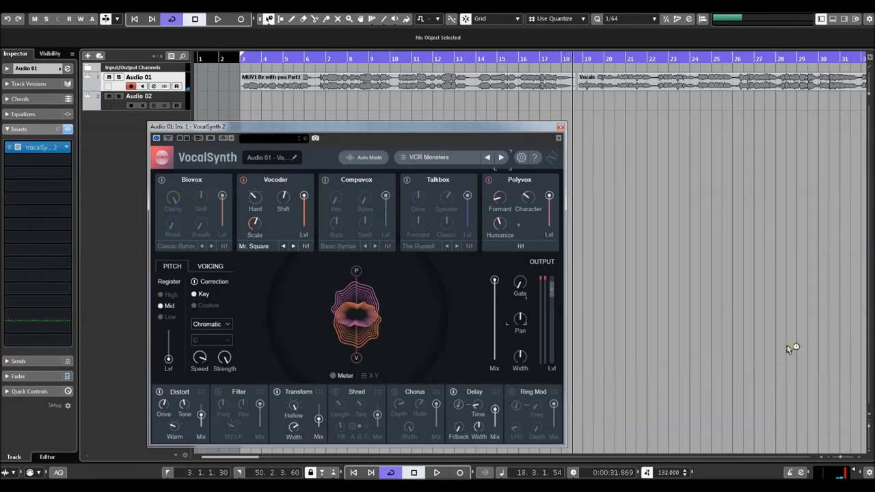
left_click_drag(413, 133, 536, 112)
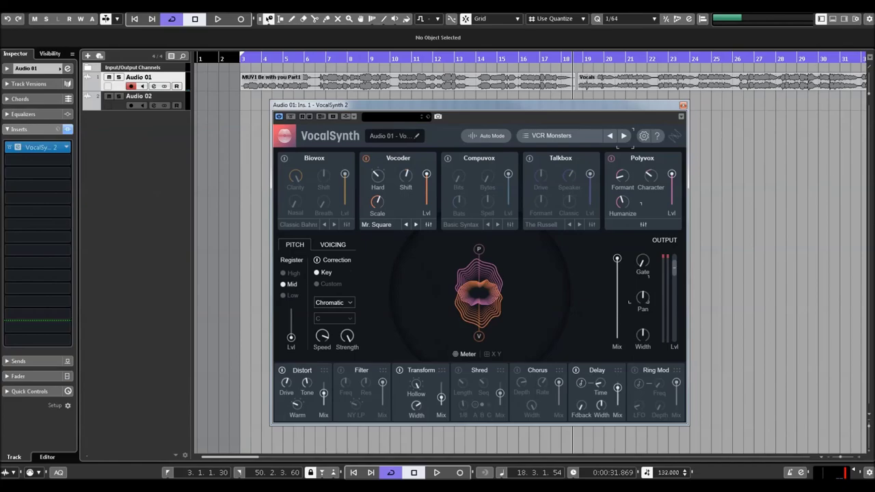